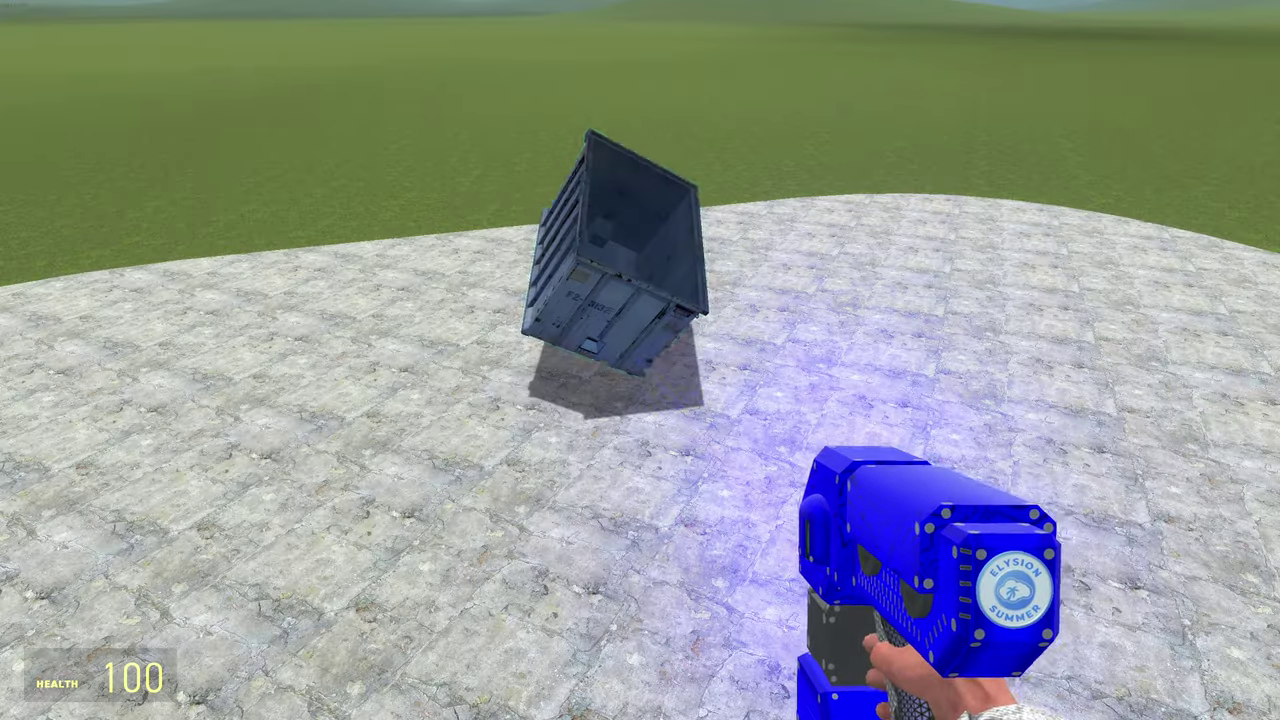
Step: Load the subscribed "A crumbling house" dupe and paste it onto the stone platform, then equip the Physics Gun
key(q)
click(316, 54)
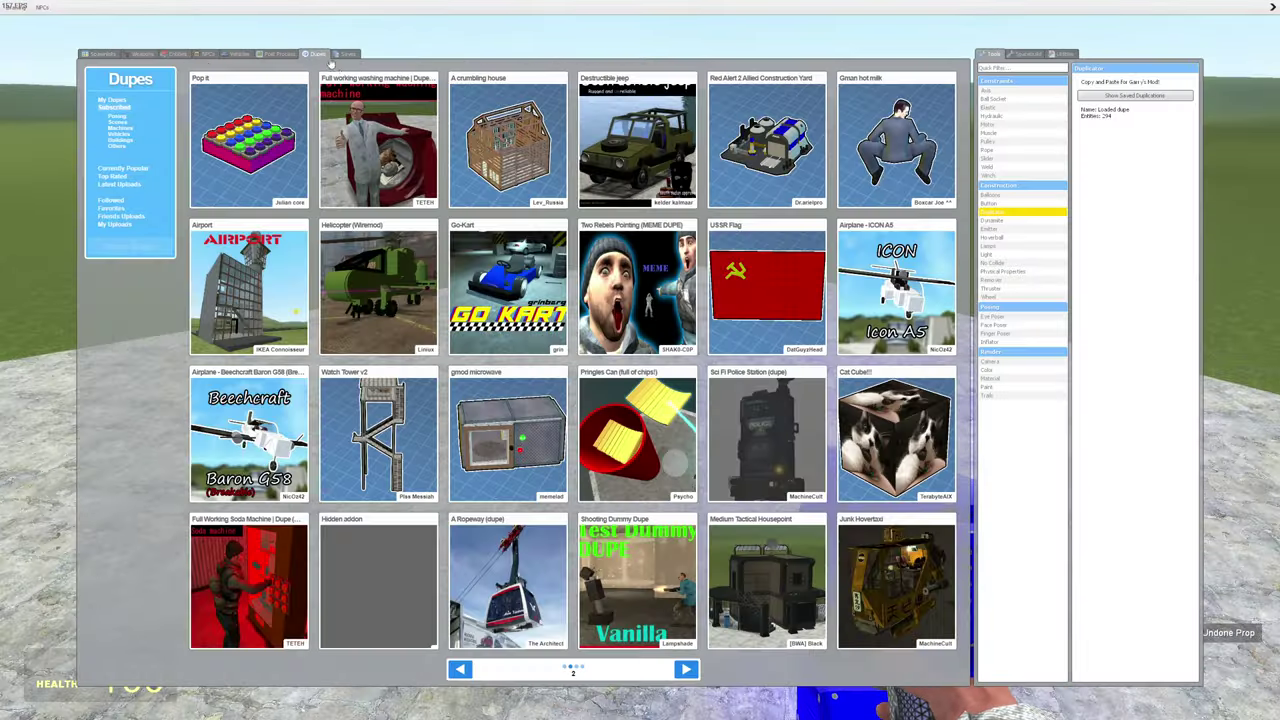
click(510, 160)
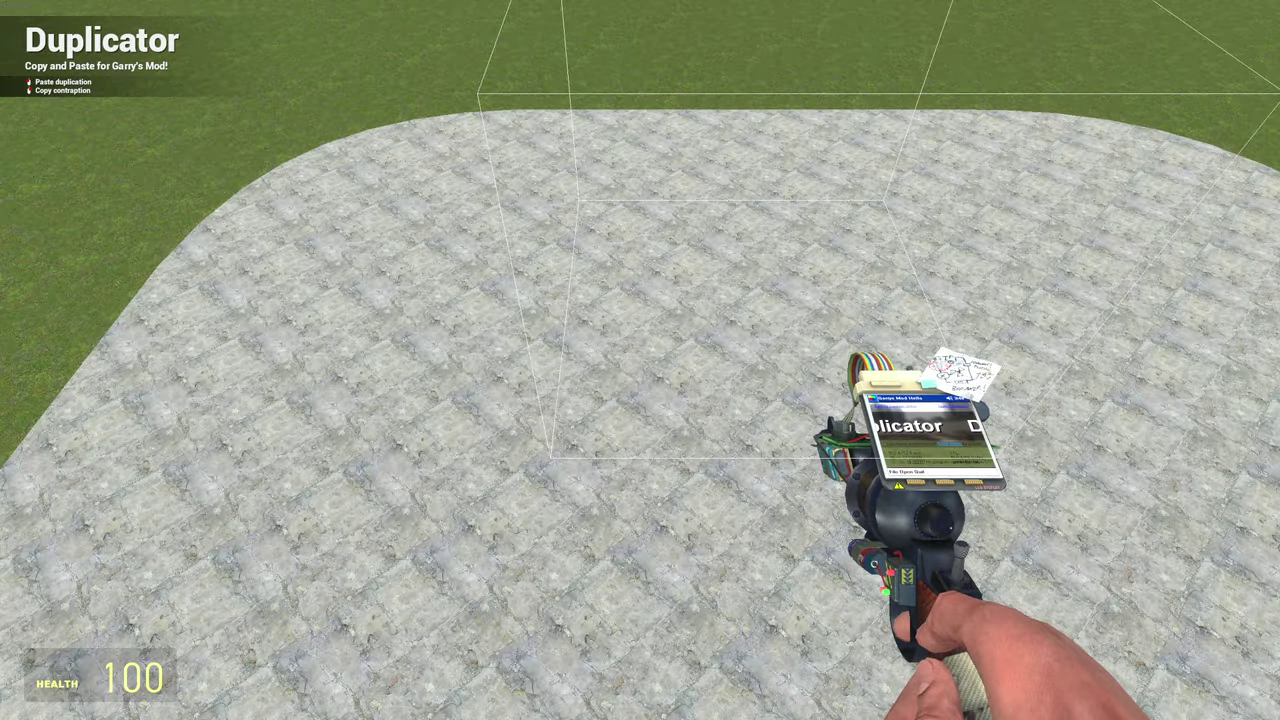
click(640, 360)
scroll(640, 360, down, 1)
click(640, 360)
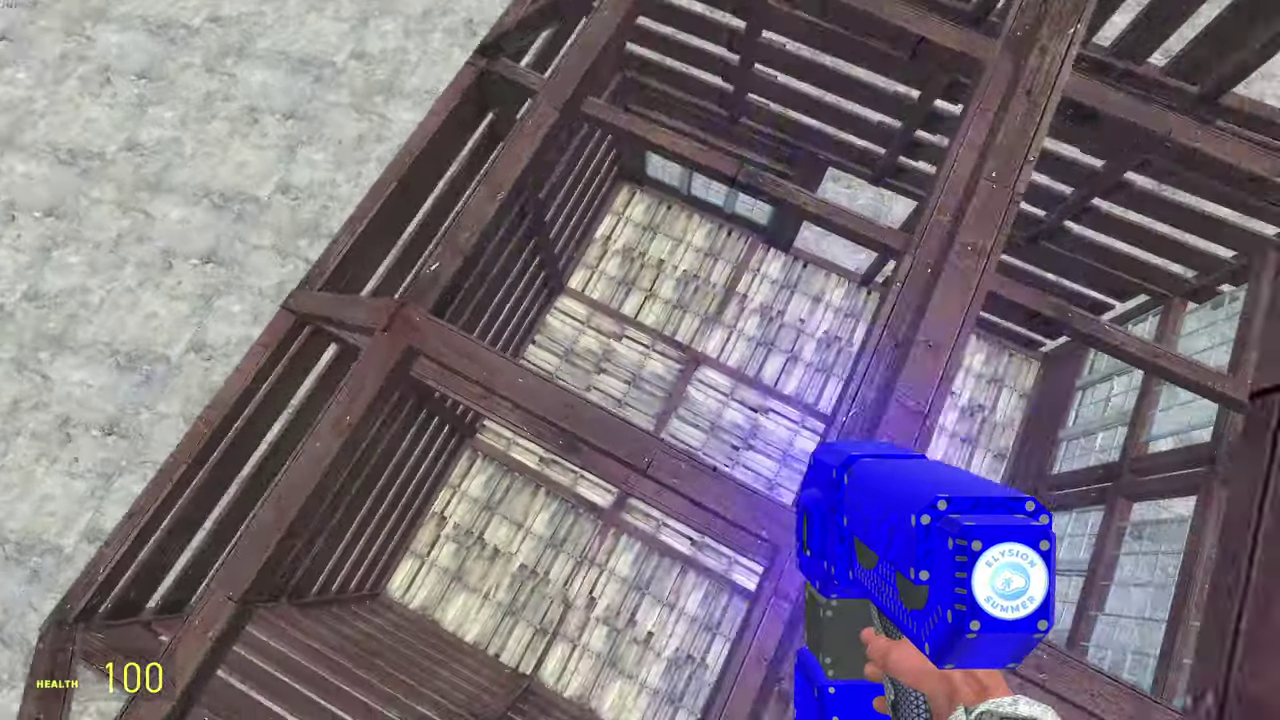
Step: Unfreeze all parts of the pasted house with the Physics Gun and inspect it from outside and inside
key(s)
key(w)
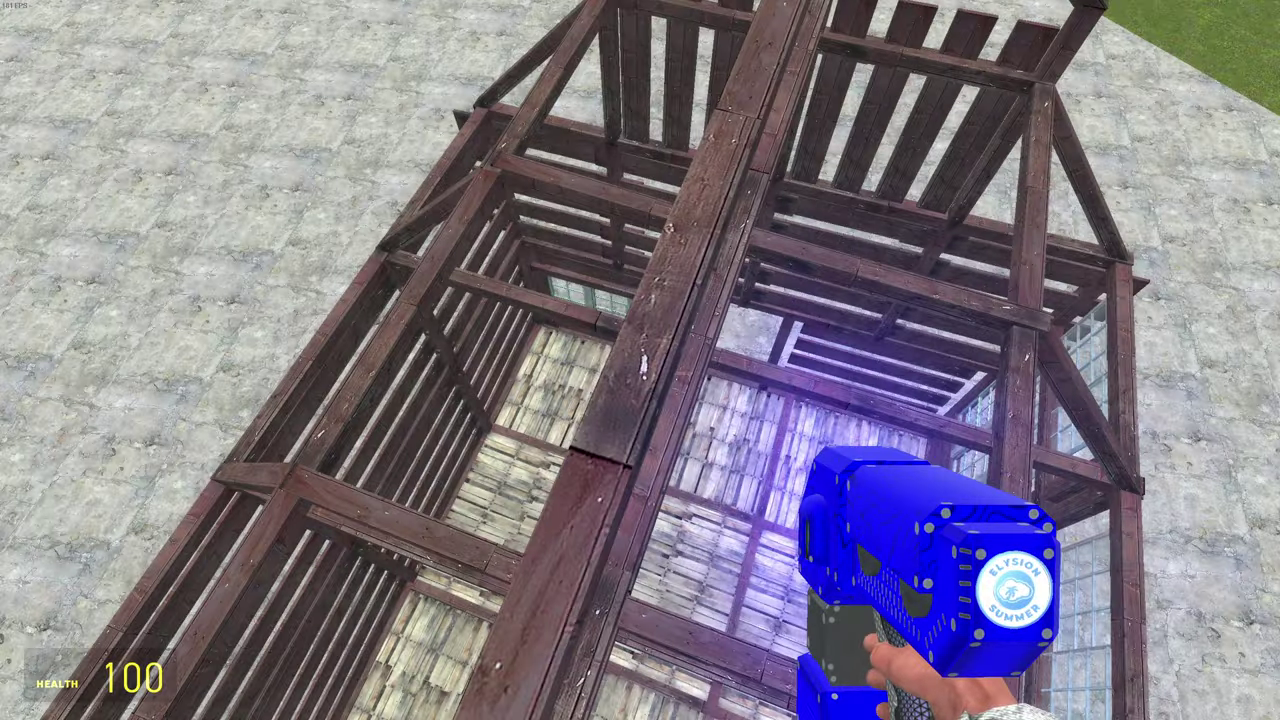
key(r)
key(s)
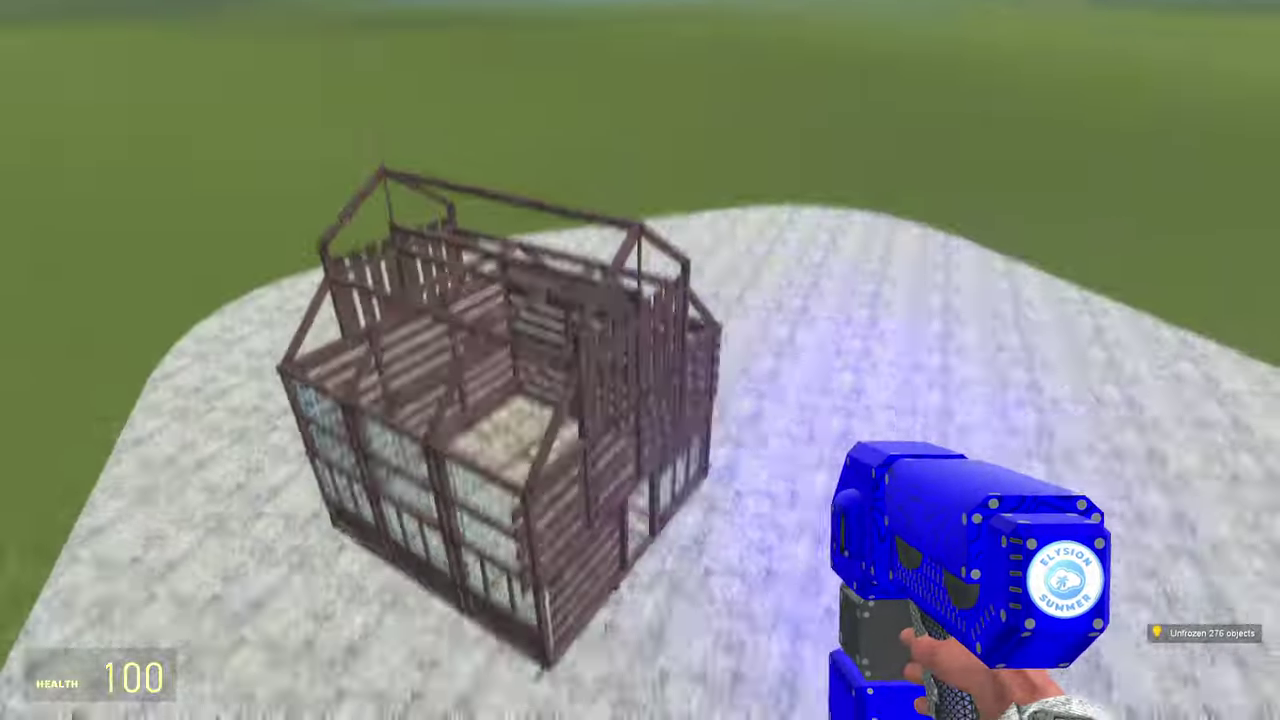
key(w)
key(s)
key(w)
key(w)
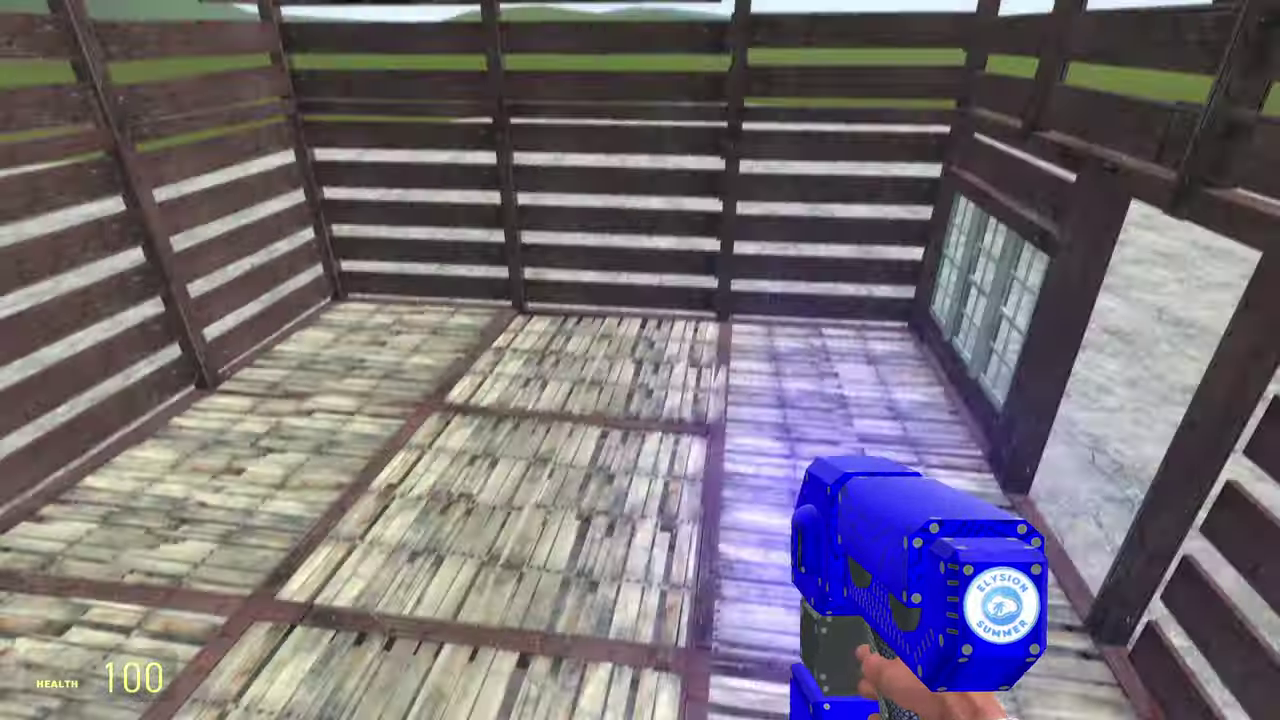
key(s)
Step: Lift the house off the ground with the Physics Gun, circle it and back away to watch it collapse
click(640, 360)
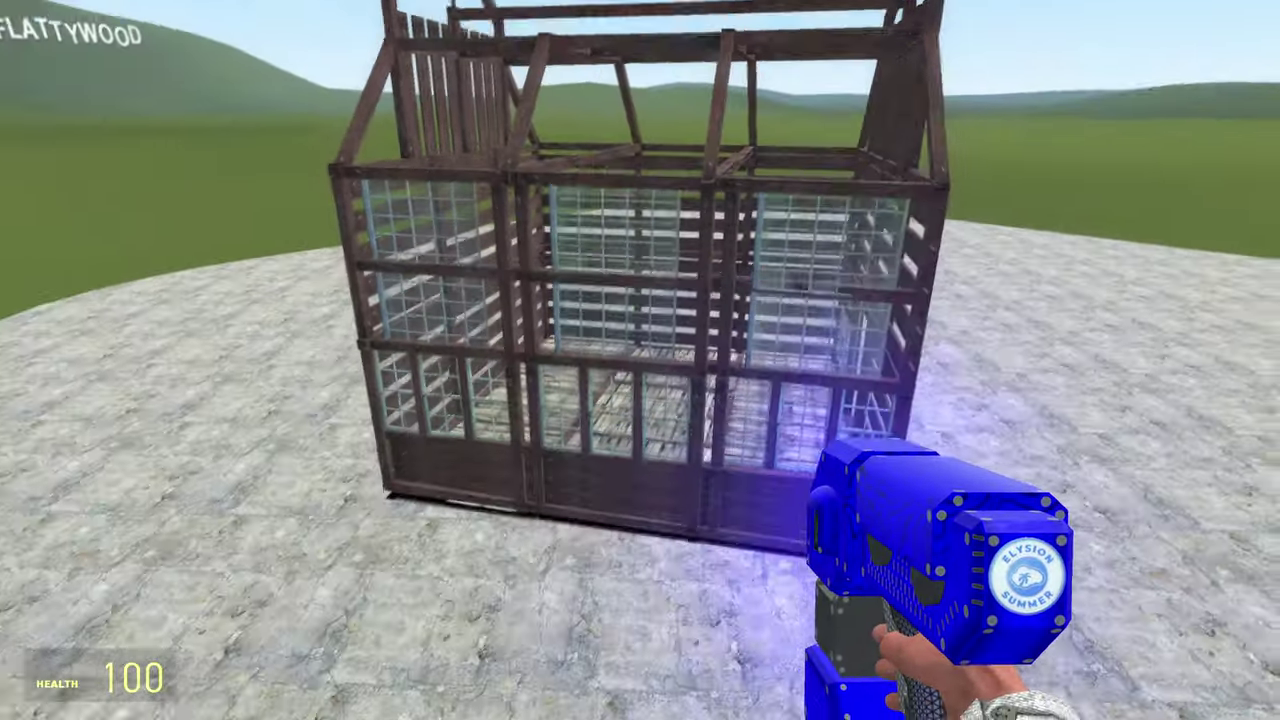
click(640, 360)
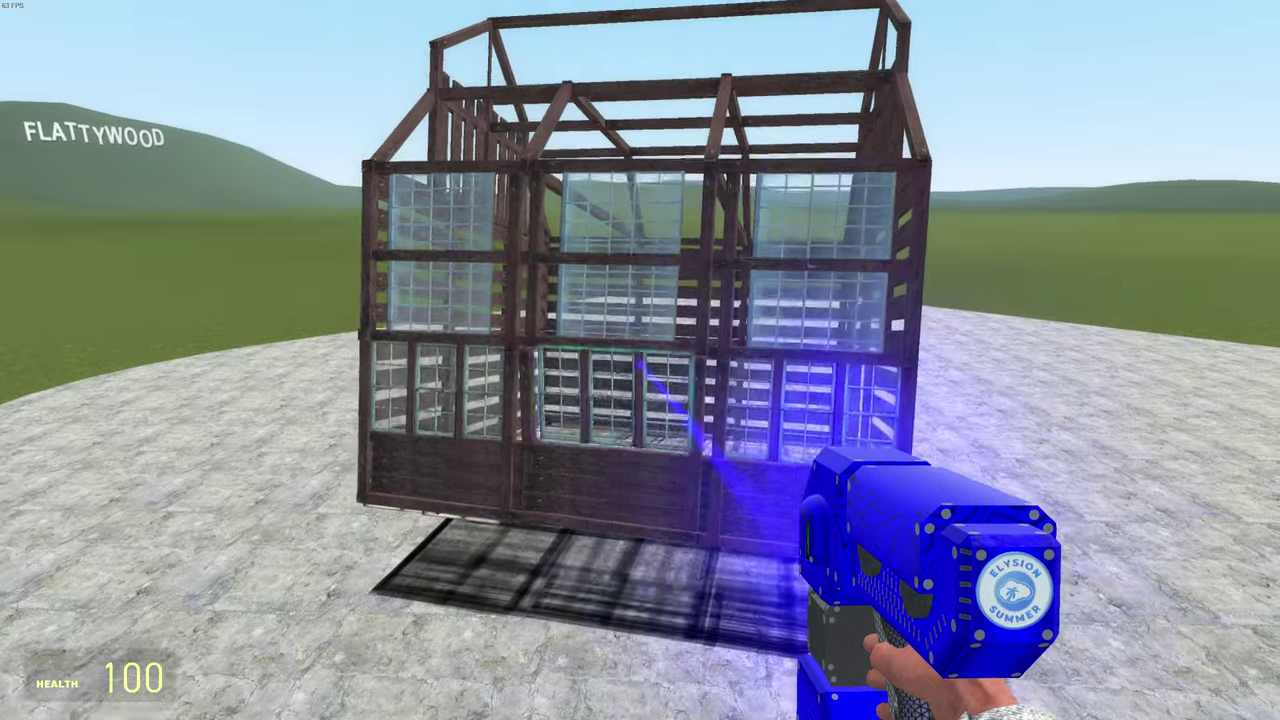
key(d)
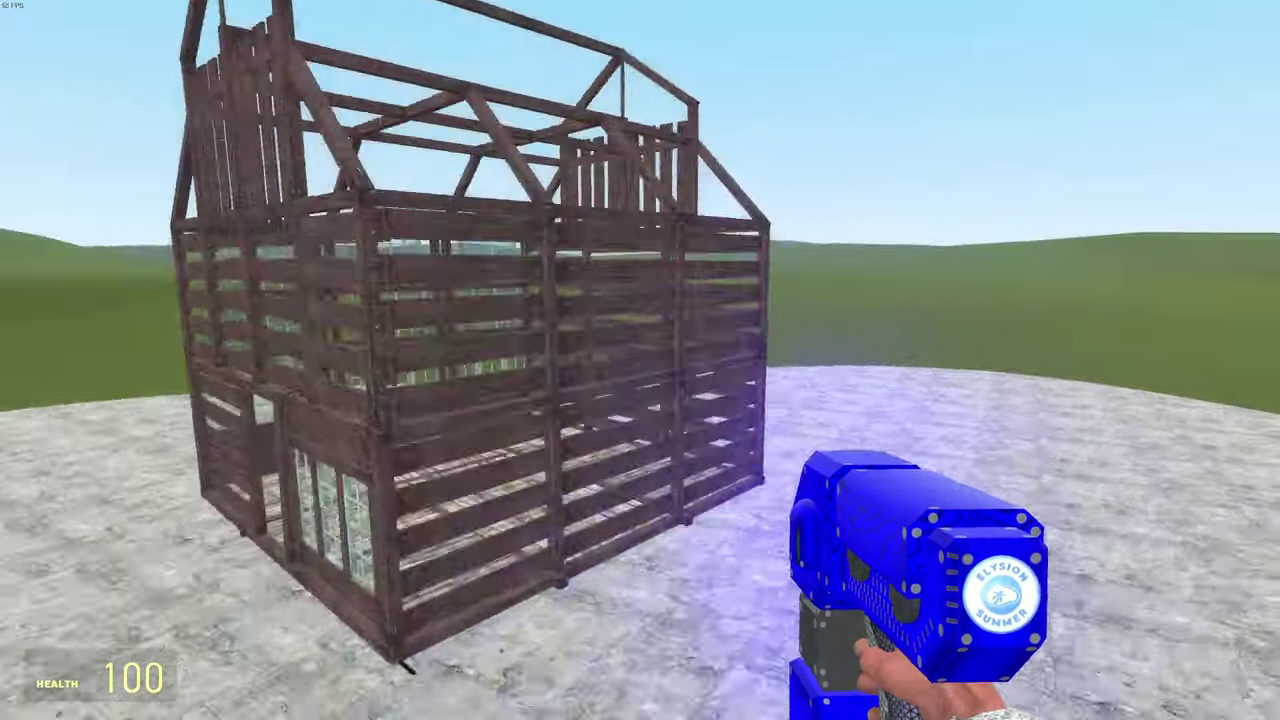
key(w)
key(s)
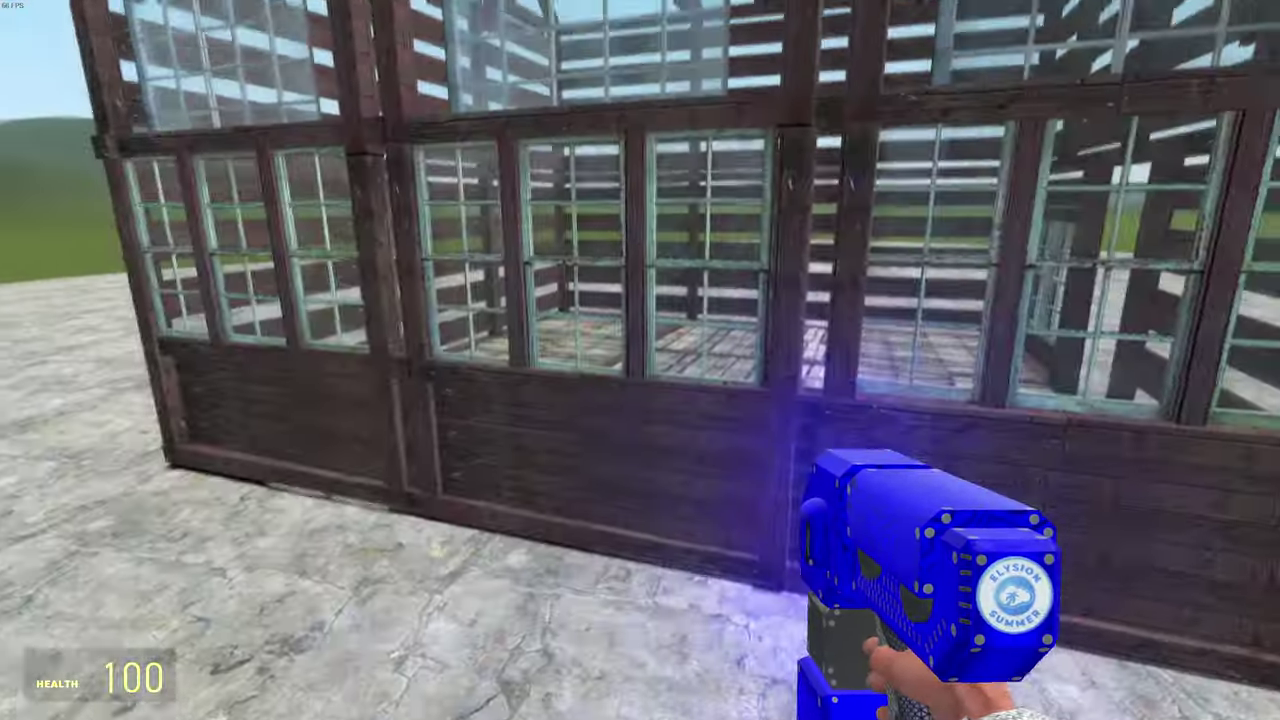
key(s)
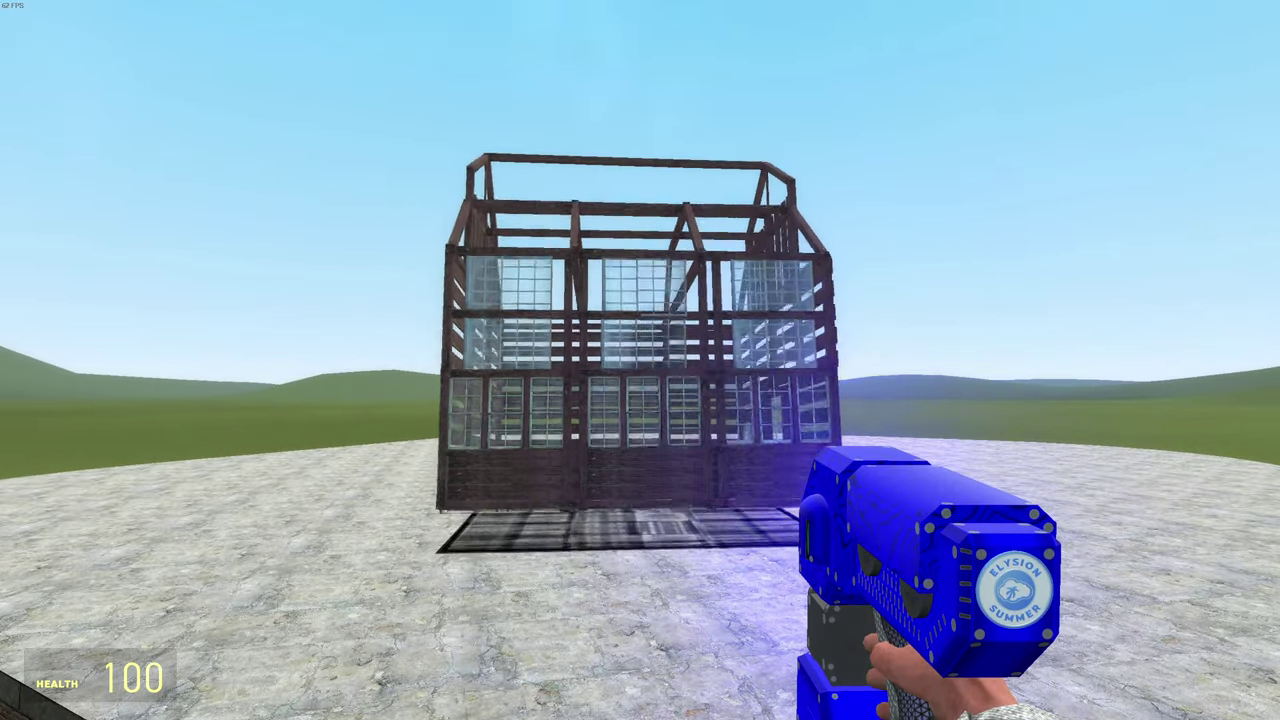
key(s)
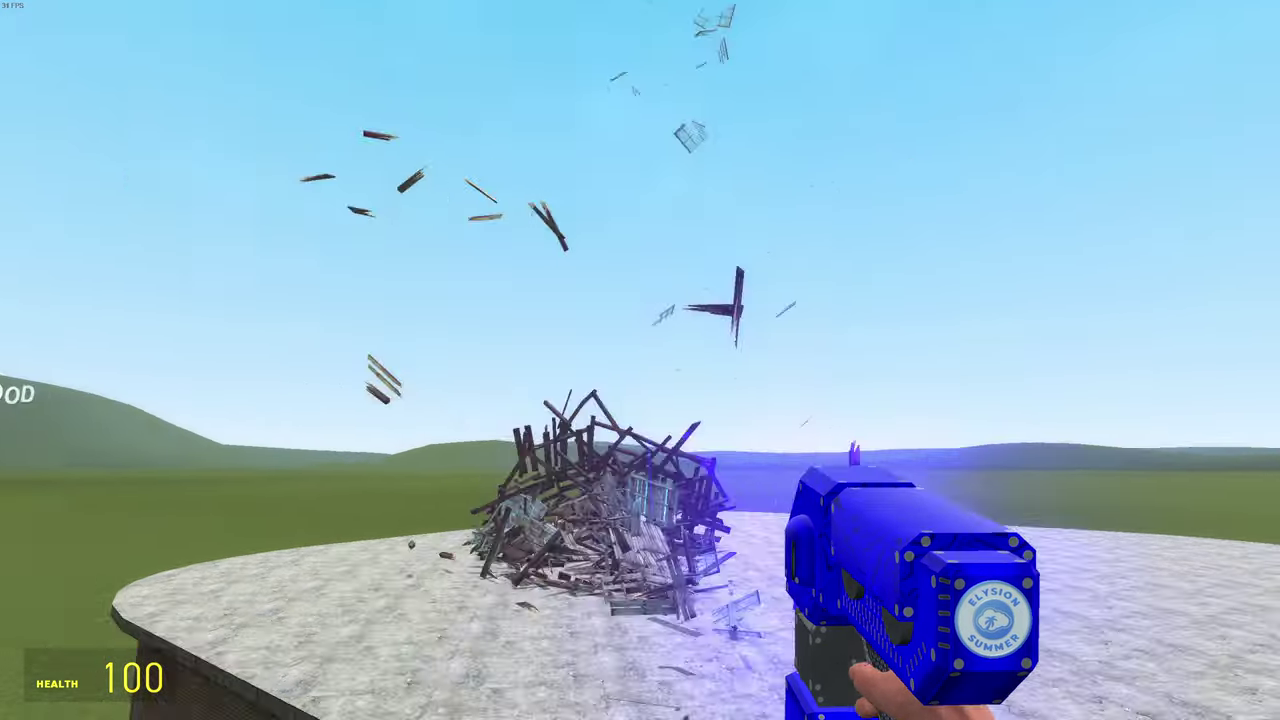
key(d)
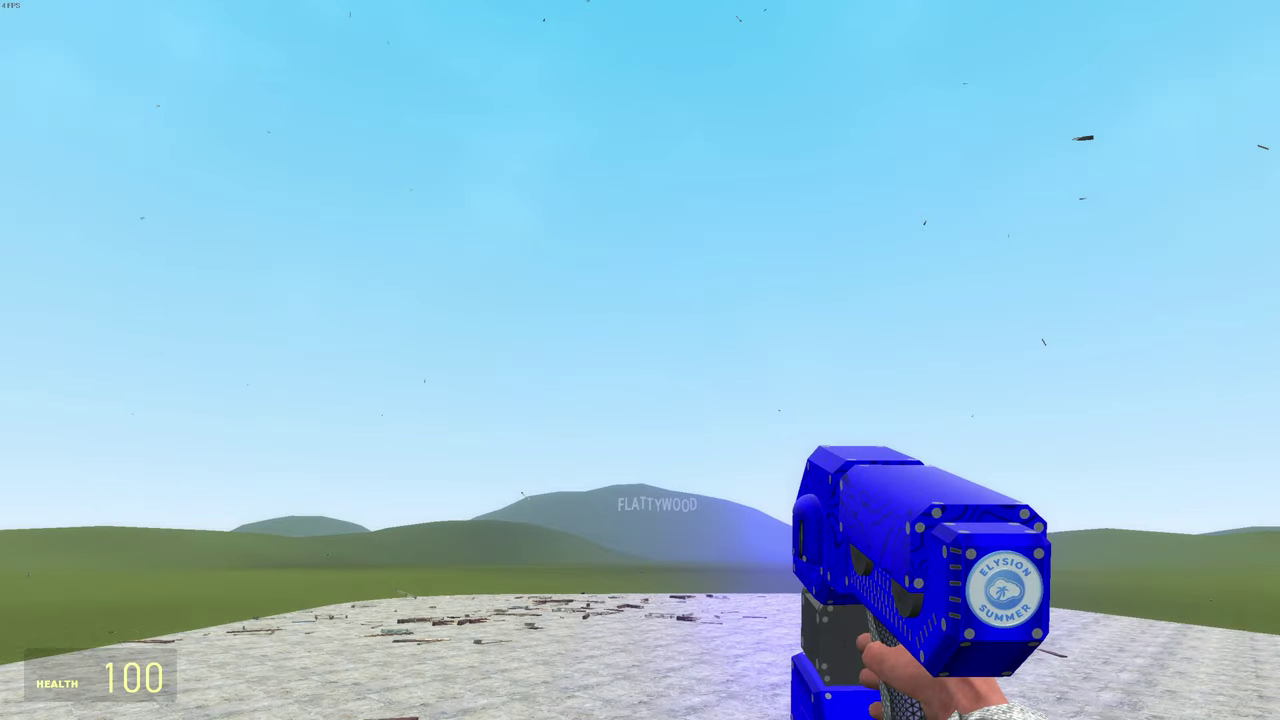
Step: Undo the pasted house duplication and spawn a blue dumpster from the Construction Props
key(z)
key(q)
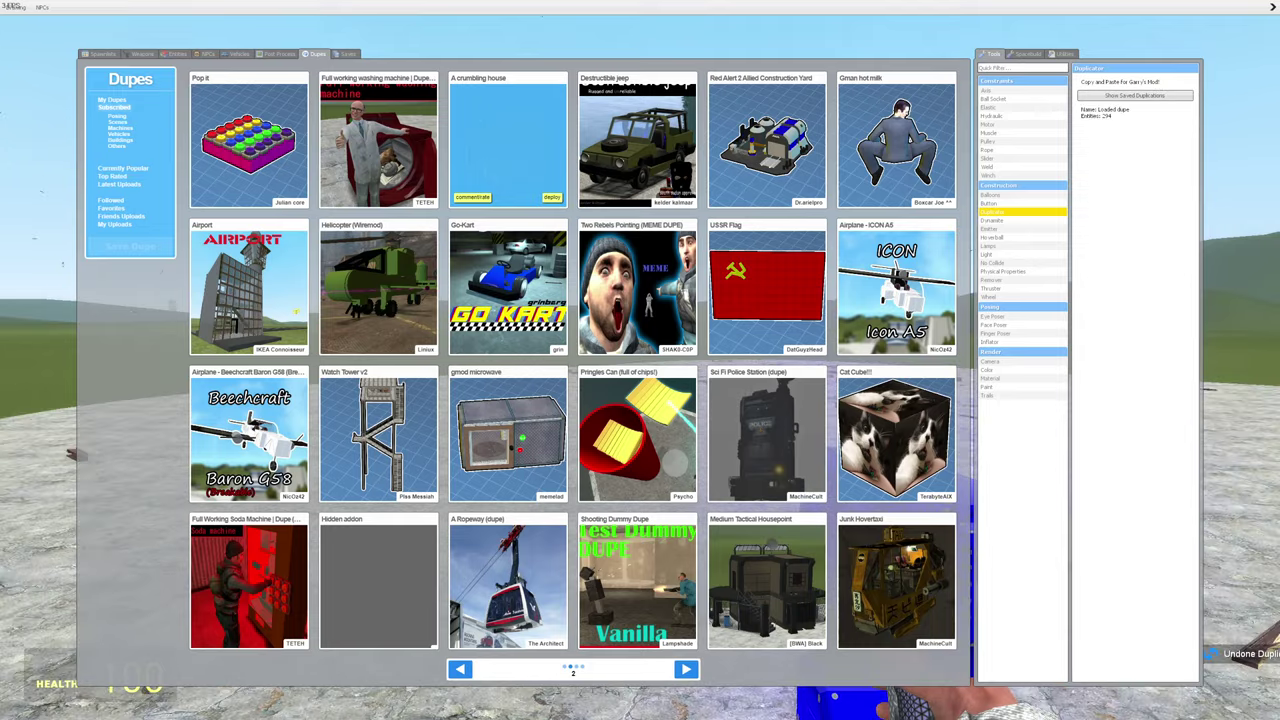
key(q)
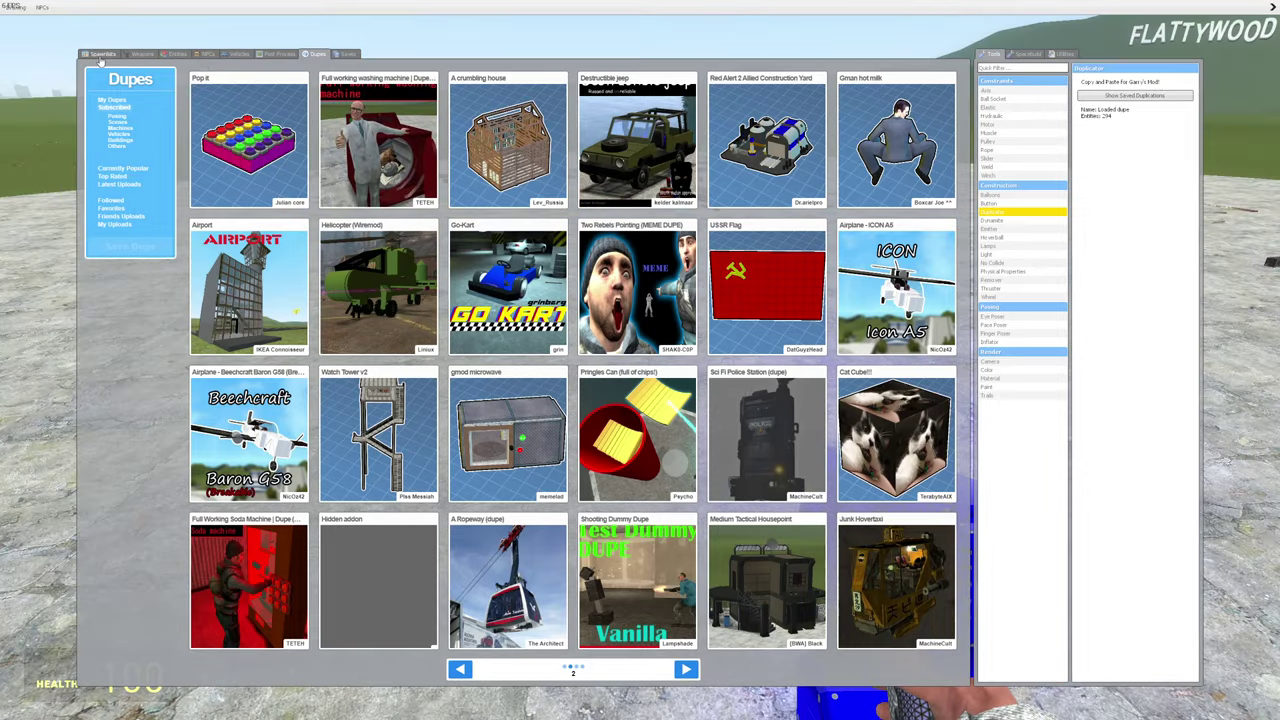
click(100, 54)
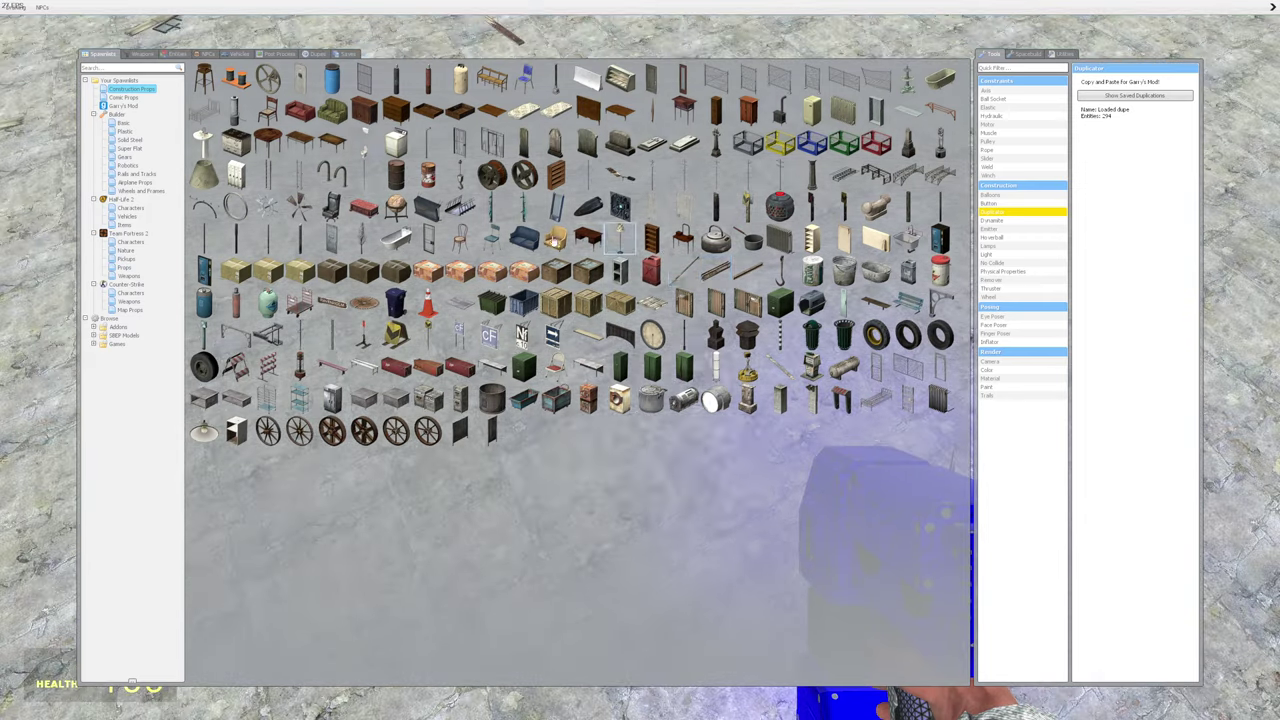
click(519, 296)
key(q)
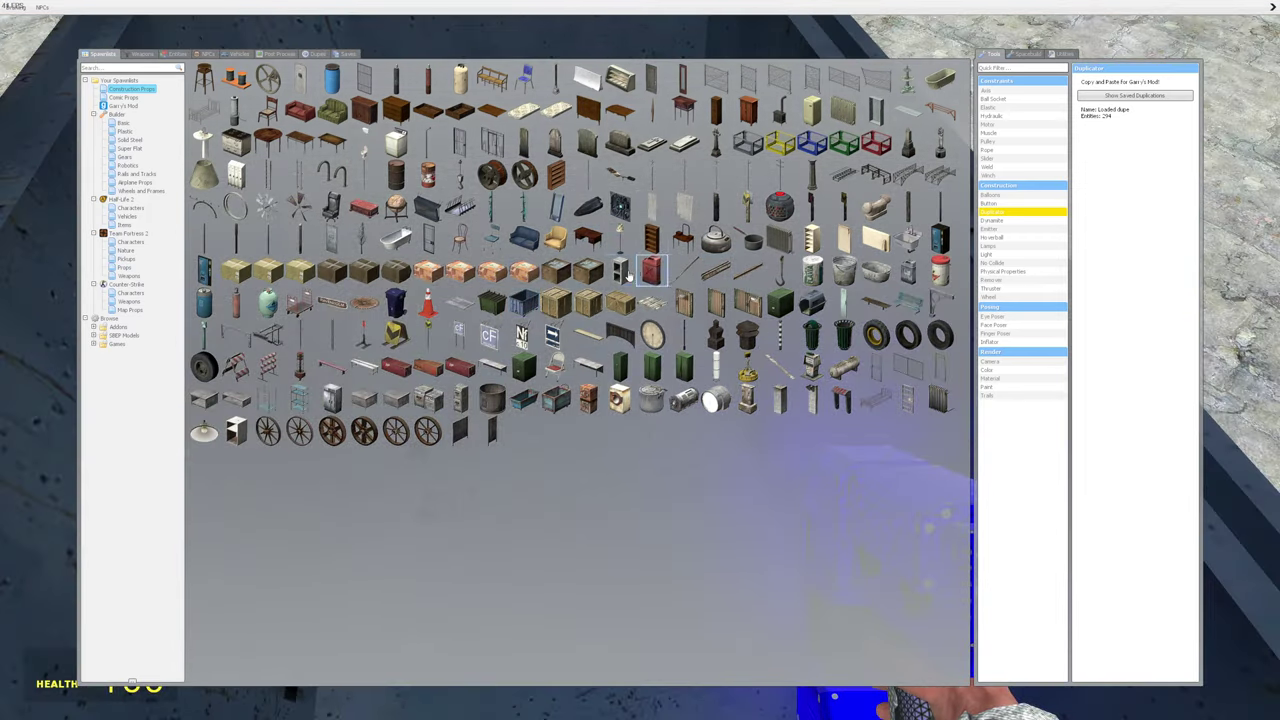
Step: Fill the dumpster with many cinder block props from the Construction Props
click(622, 272)
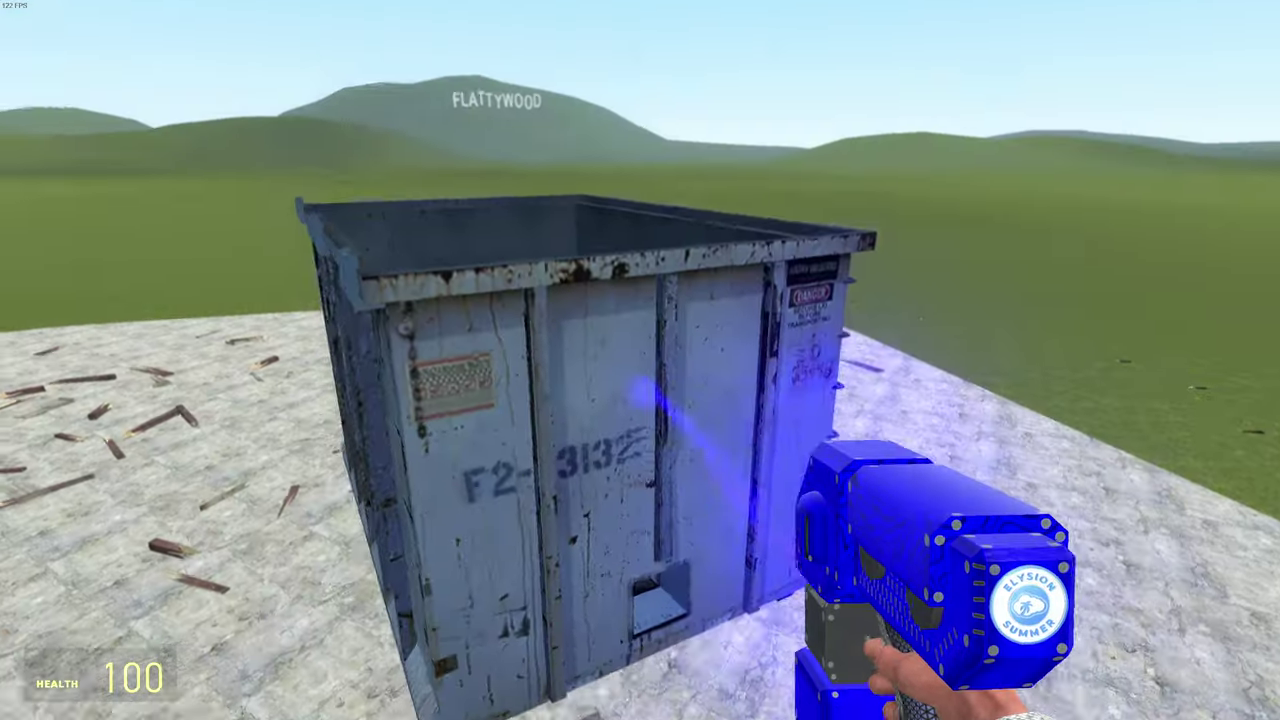
key(z)
key(q)
click(622, 272)
key(q)
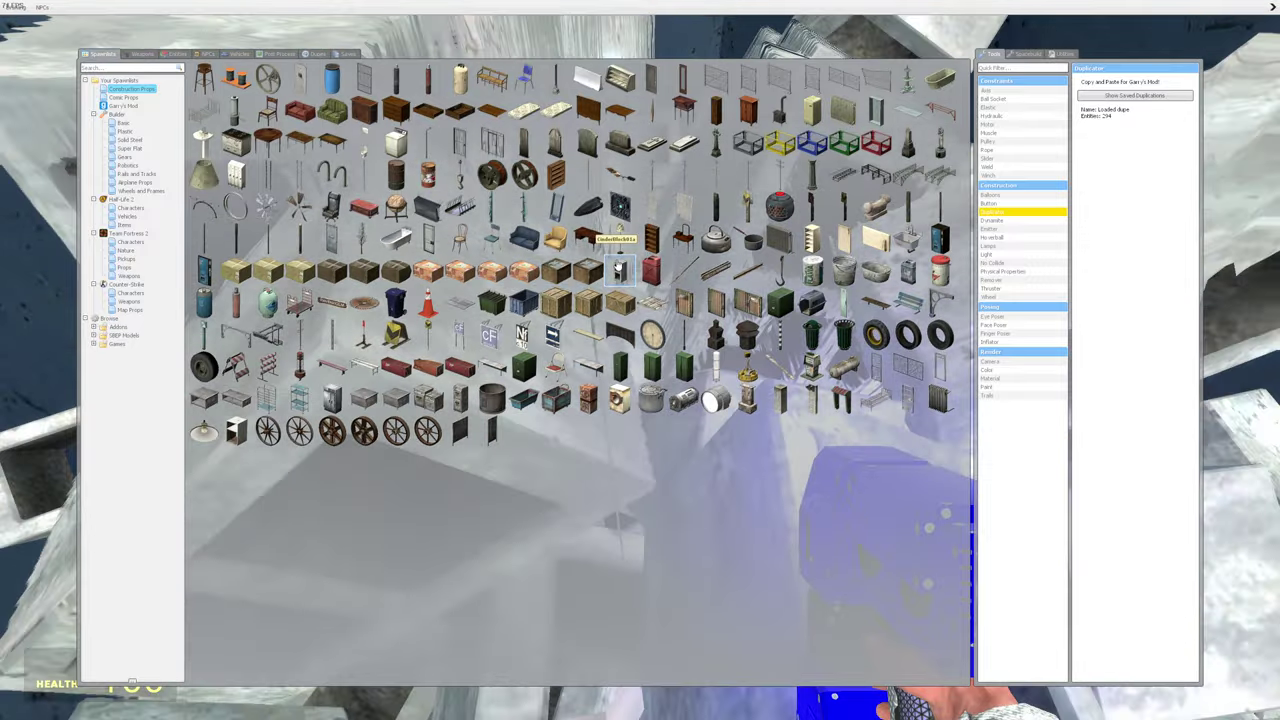
key(q)
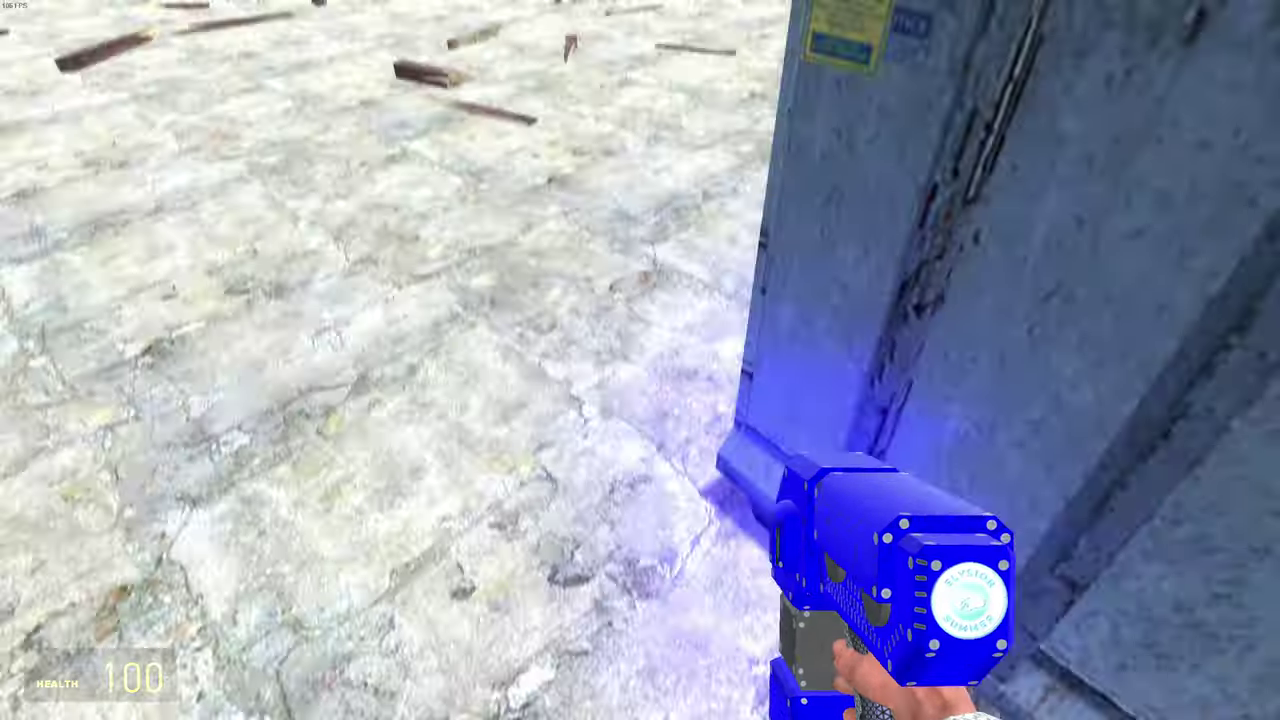
Step: Swing the filled dumpster upward with the Physics Gun to fling the cinder blocks into the sky
key(s)
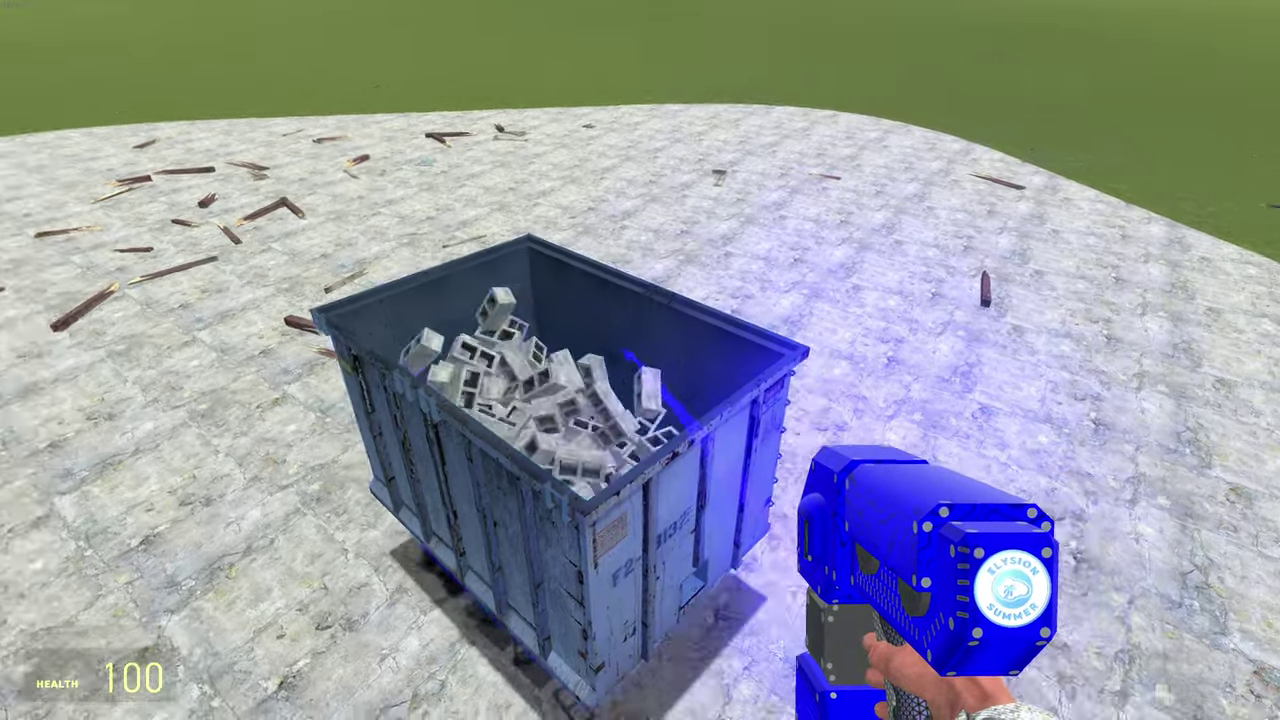
drag(640, 360, 640, 60)
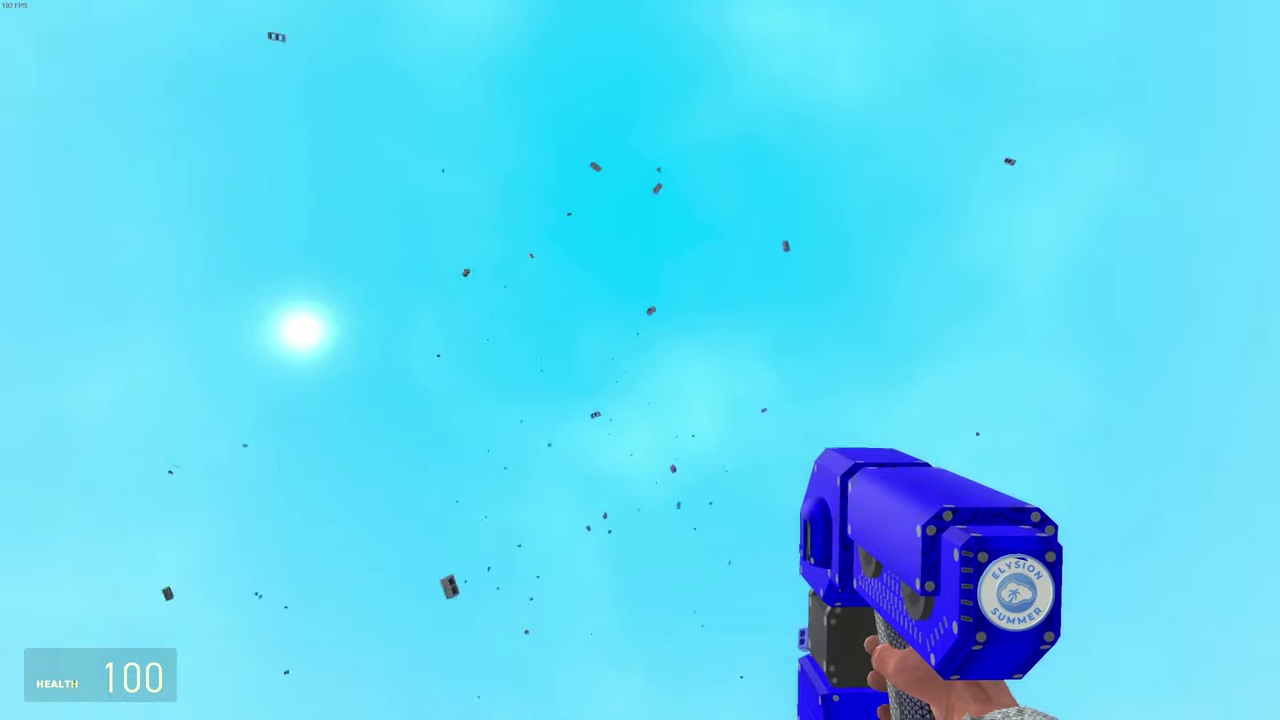
key(Escape)
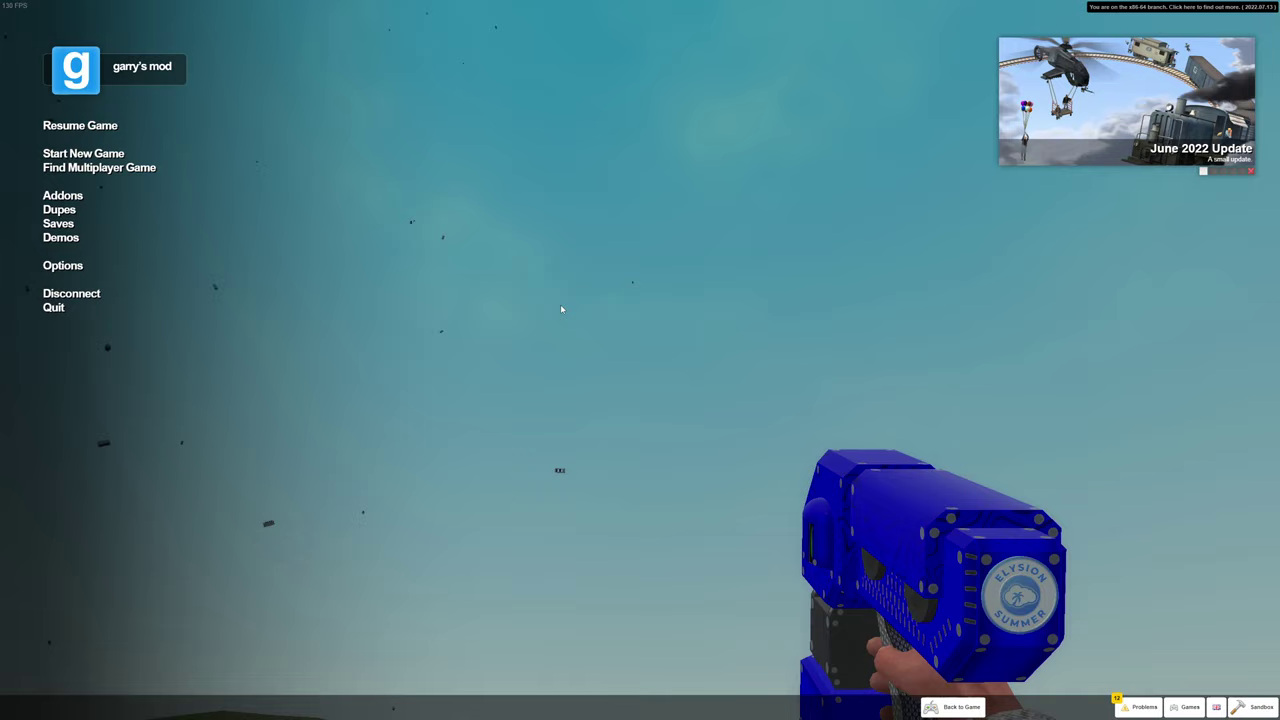
key(Escape)
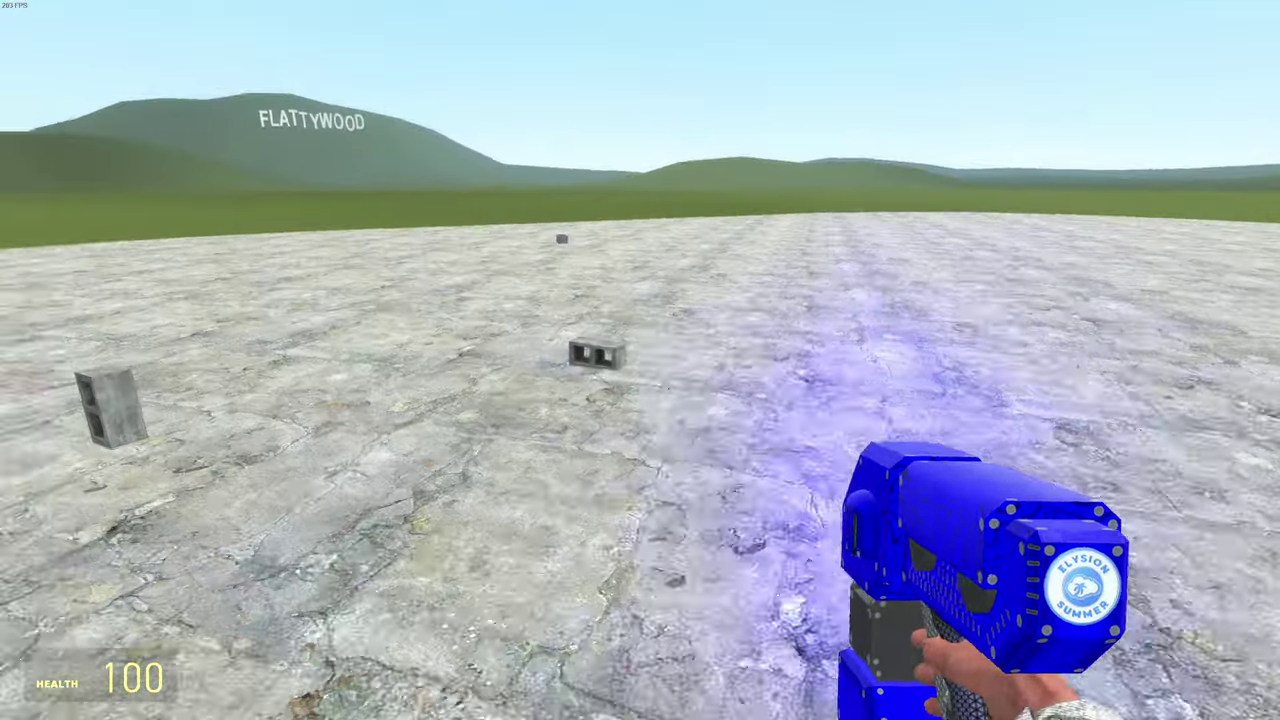
Step: Clean up everything spawned on the map with the admin cleanup utility
click(640, 360)
key(q)
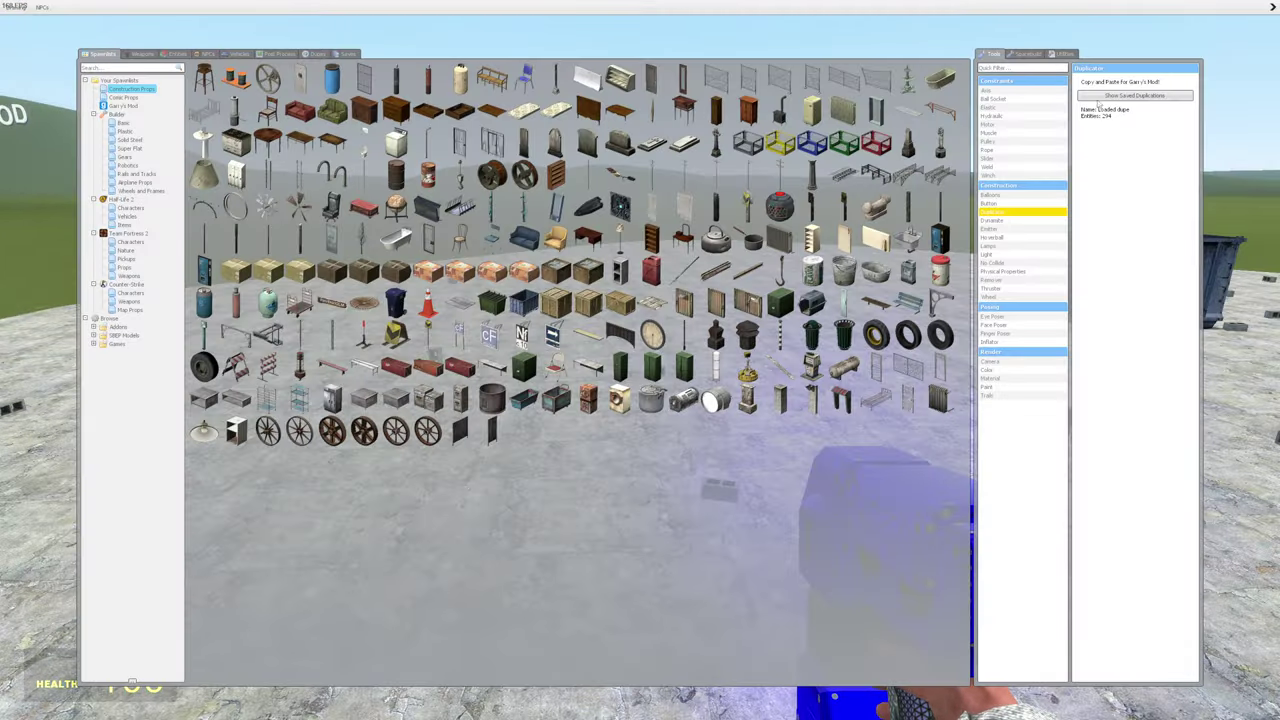
click(1064, 55)
click(1134, 98)
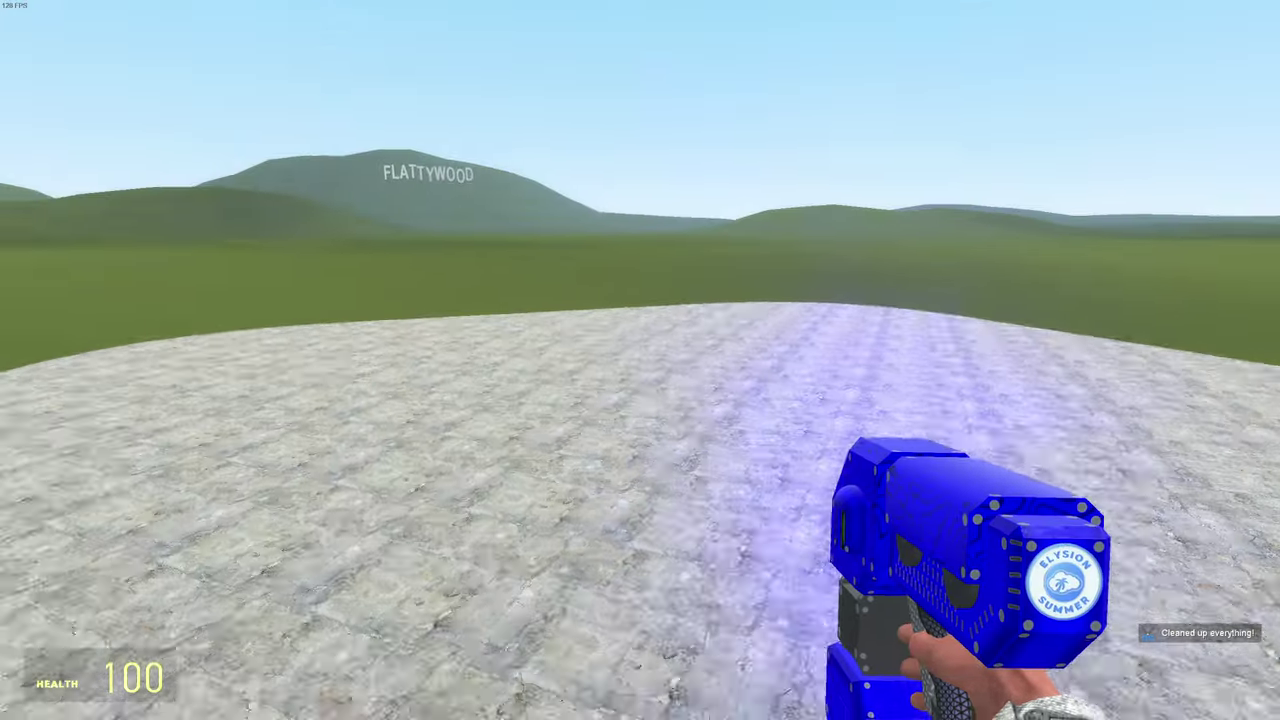
Step: Spawn a ragdoll of the woman in the white sweater from the Half-Life 2 main characters
key(q)
key(q)
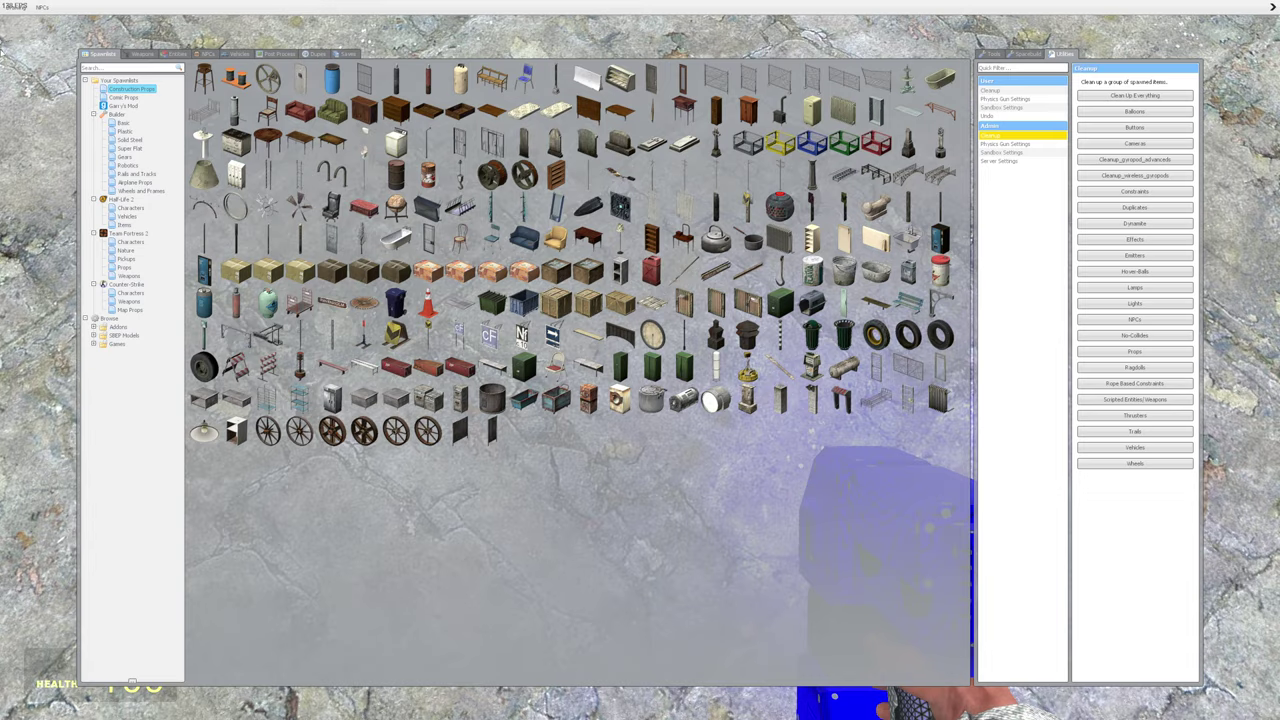
key(q)
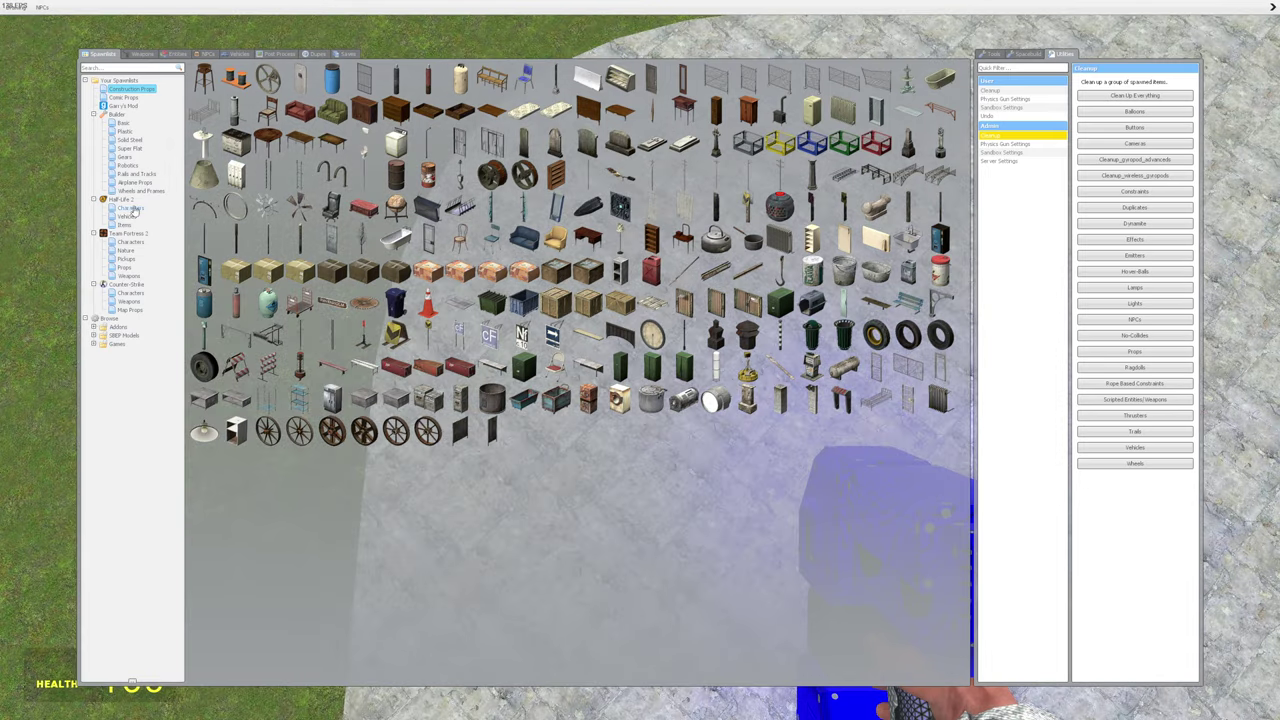
click(135, 211)
click(460, 124)
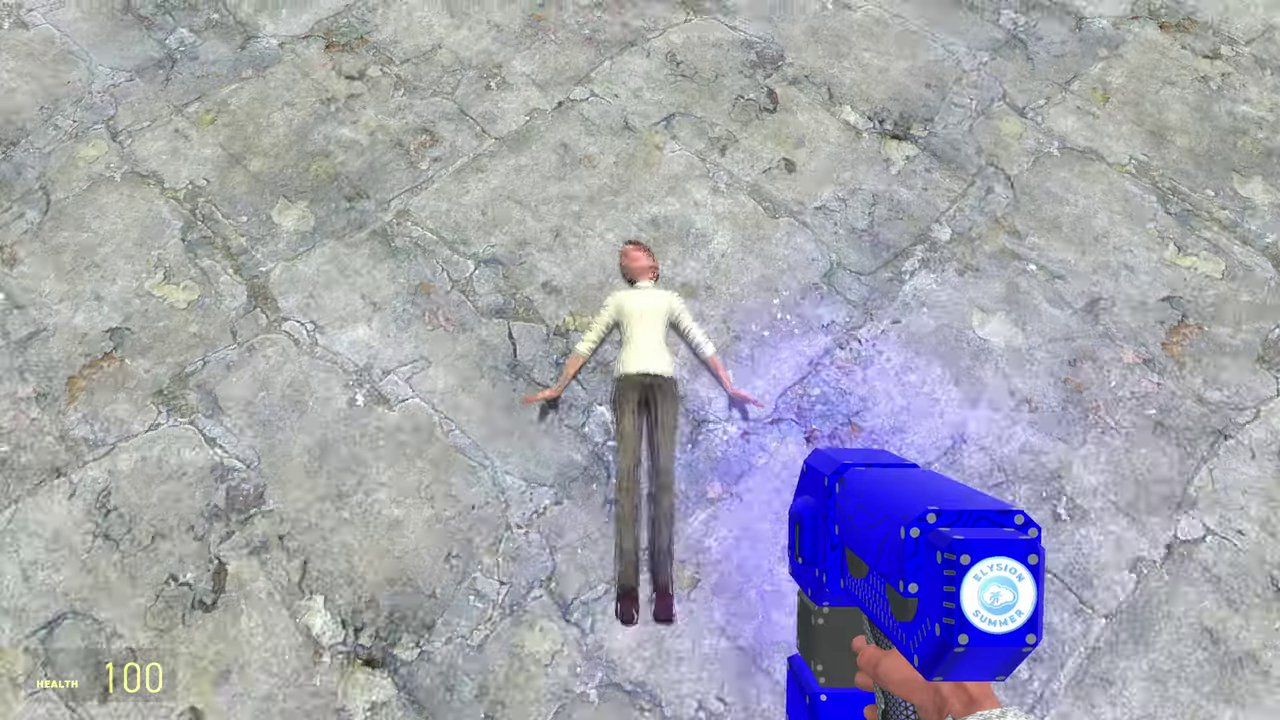
Step: Swing the ragdoll around with the Physics Gun and throw it high into the air
drag(640, 360, 505, 355)
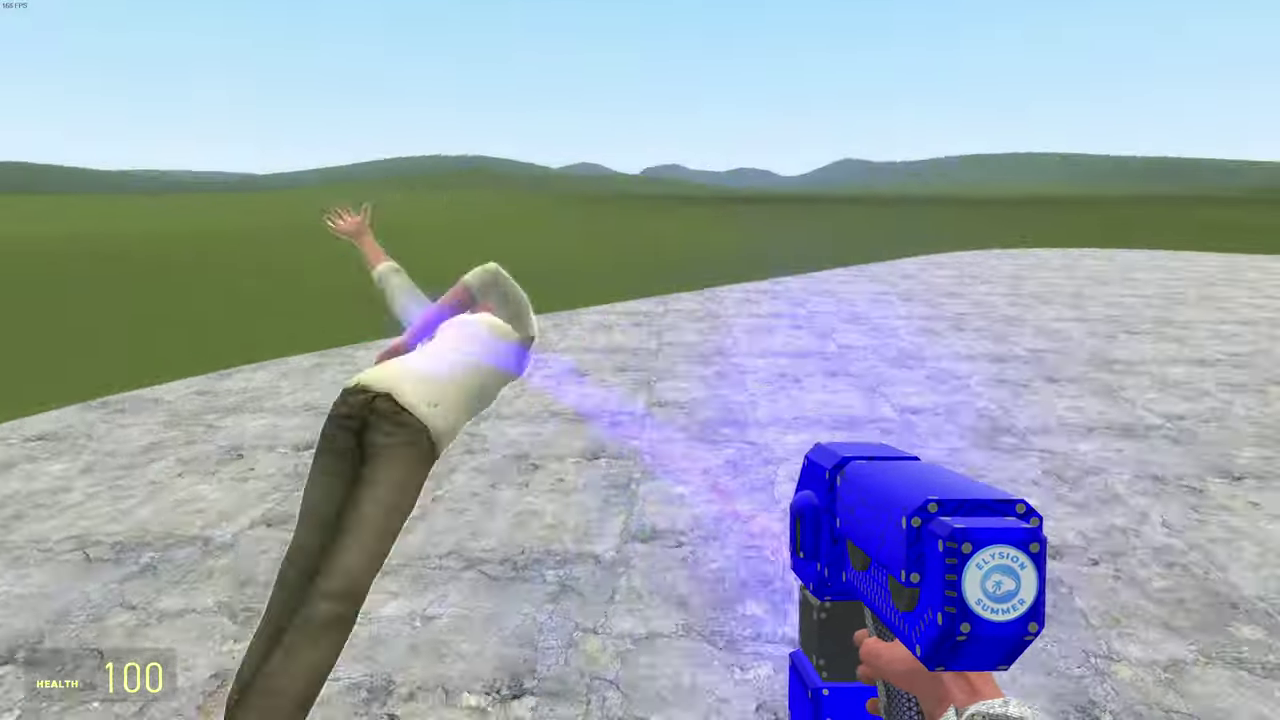
drag(650, 220, 648, 148)
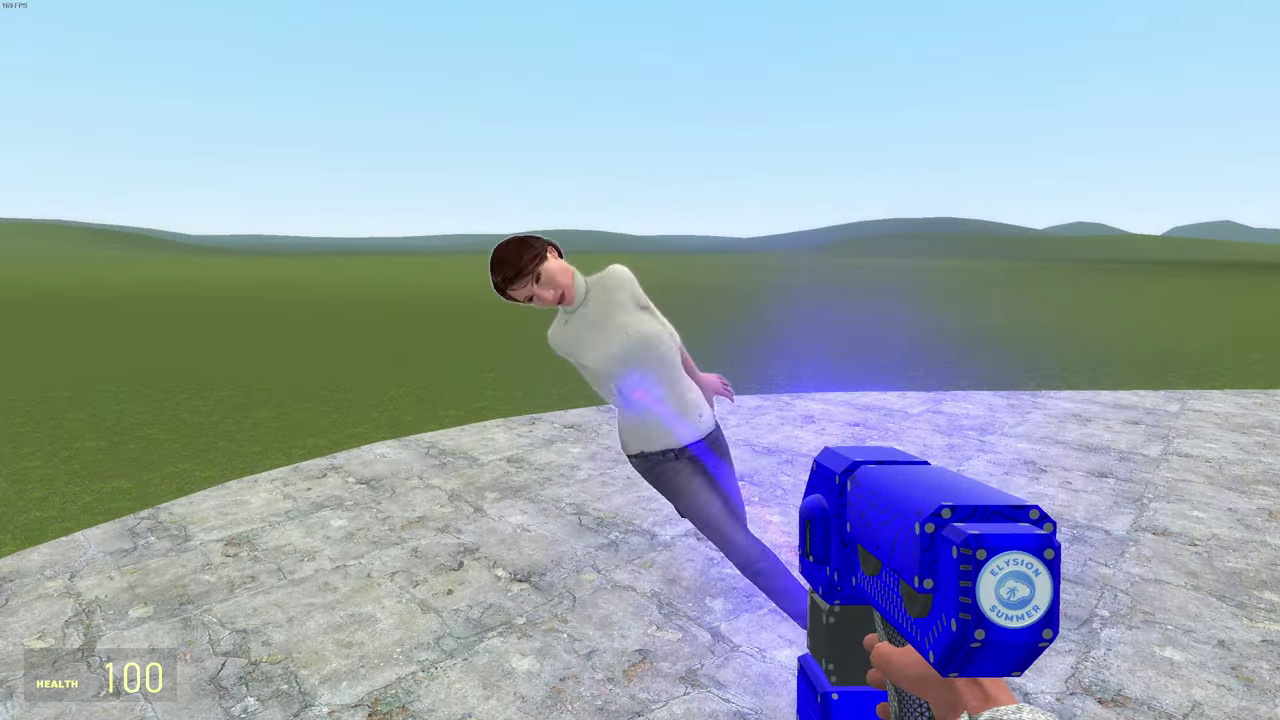
drag(640, 390, 640, 200)
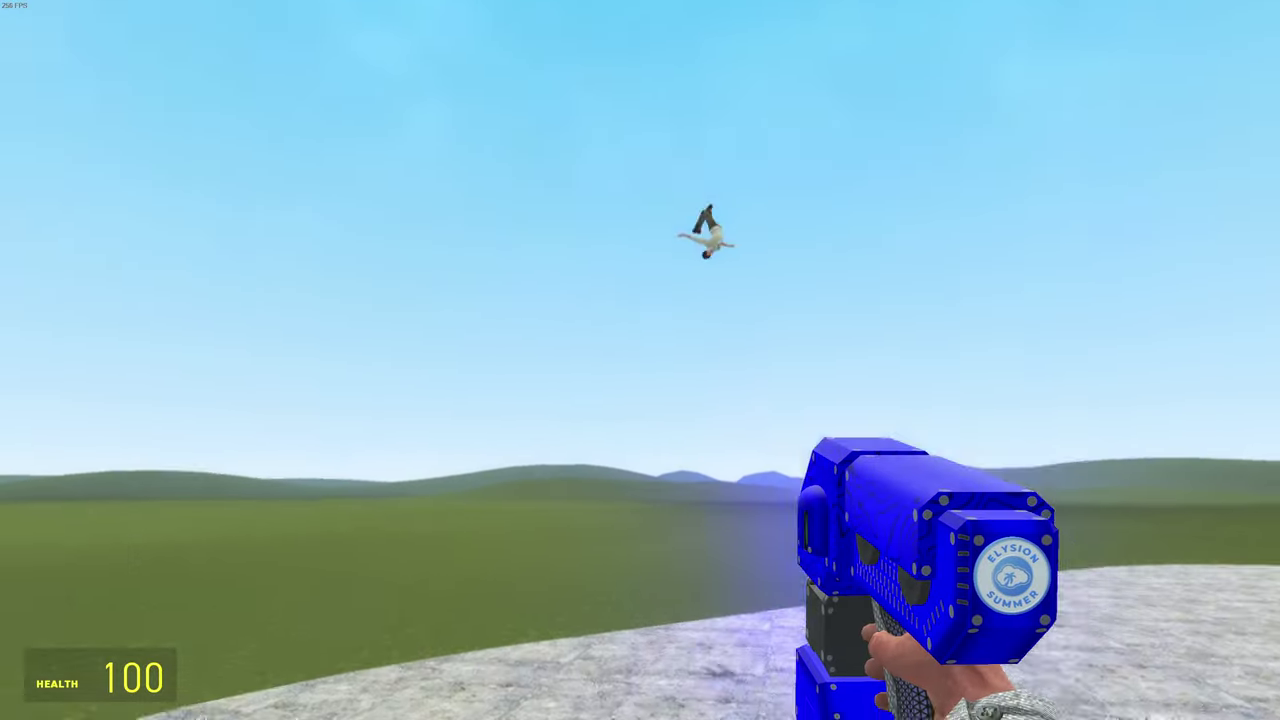
key(q)
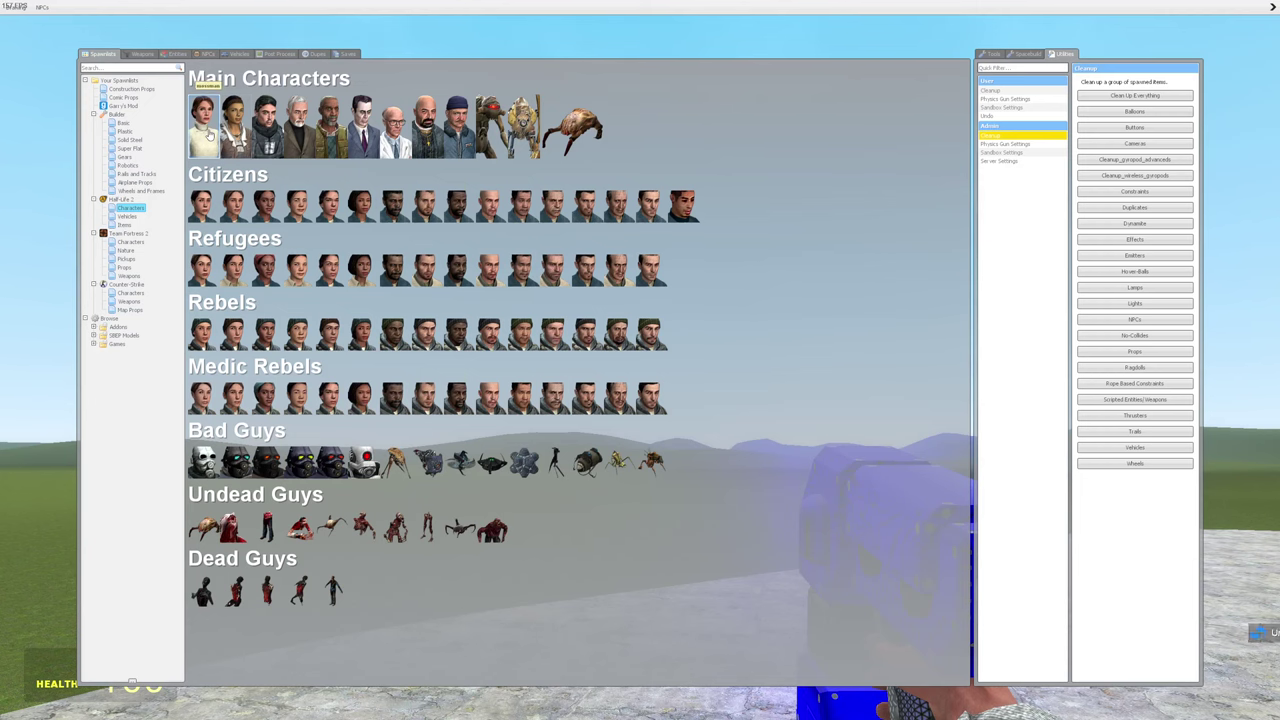
key(q)
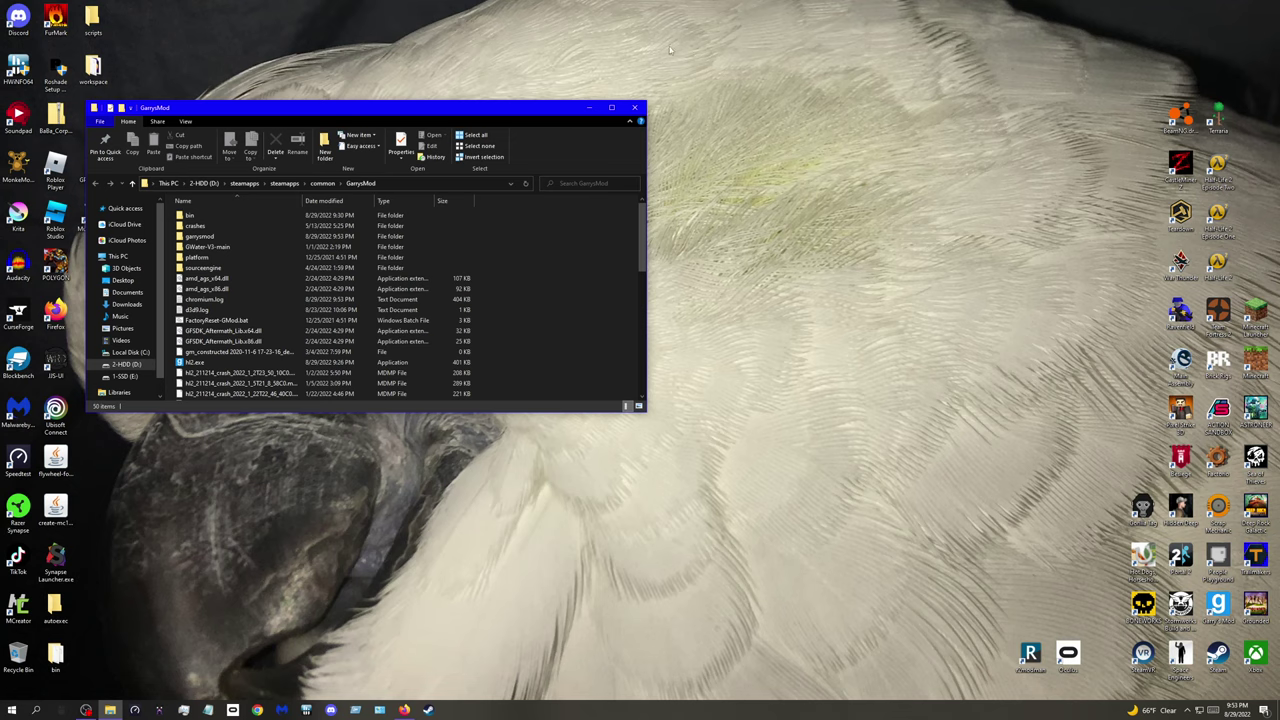
Step: Switch to File Explorer and move the GarrysMod folder window toward the middle of the desktop
drag(525, 115, 758, 134)
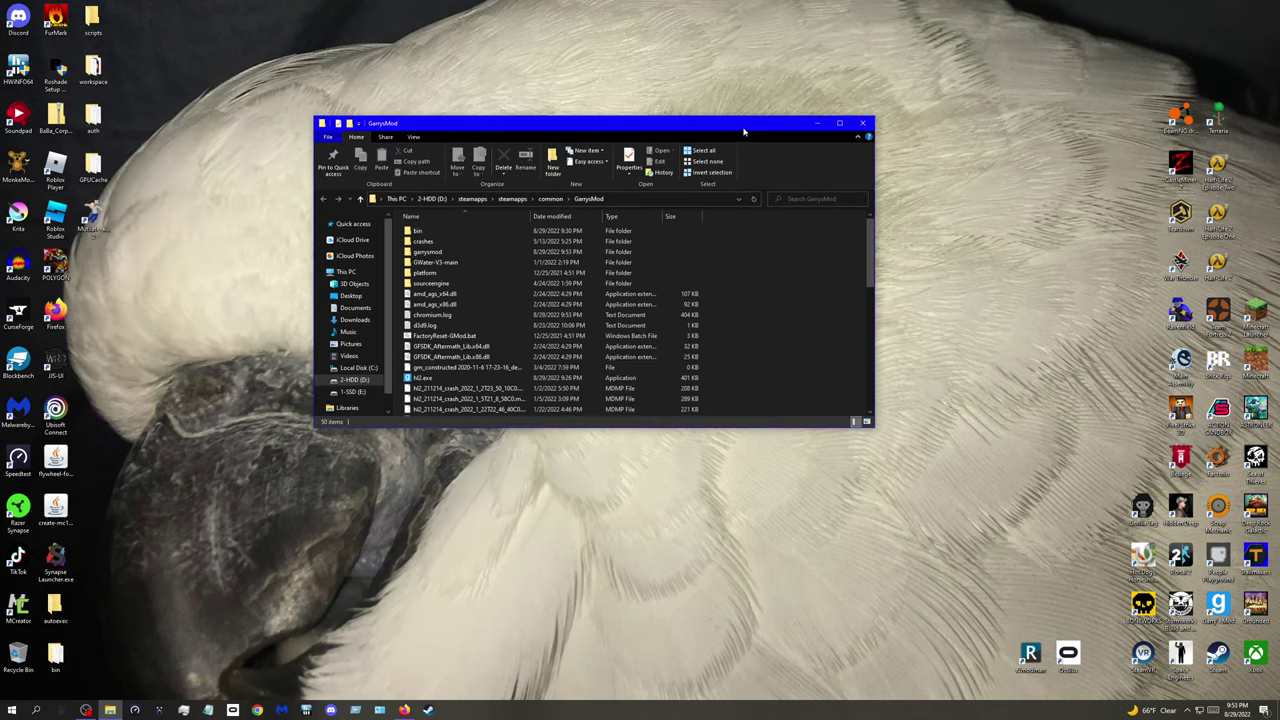
Step: Switch to Steam and check which beta branch is selected in the properties of Garry's Mod
double_click(1217, 655)
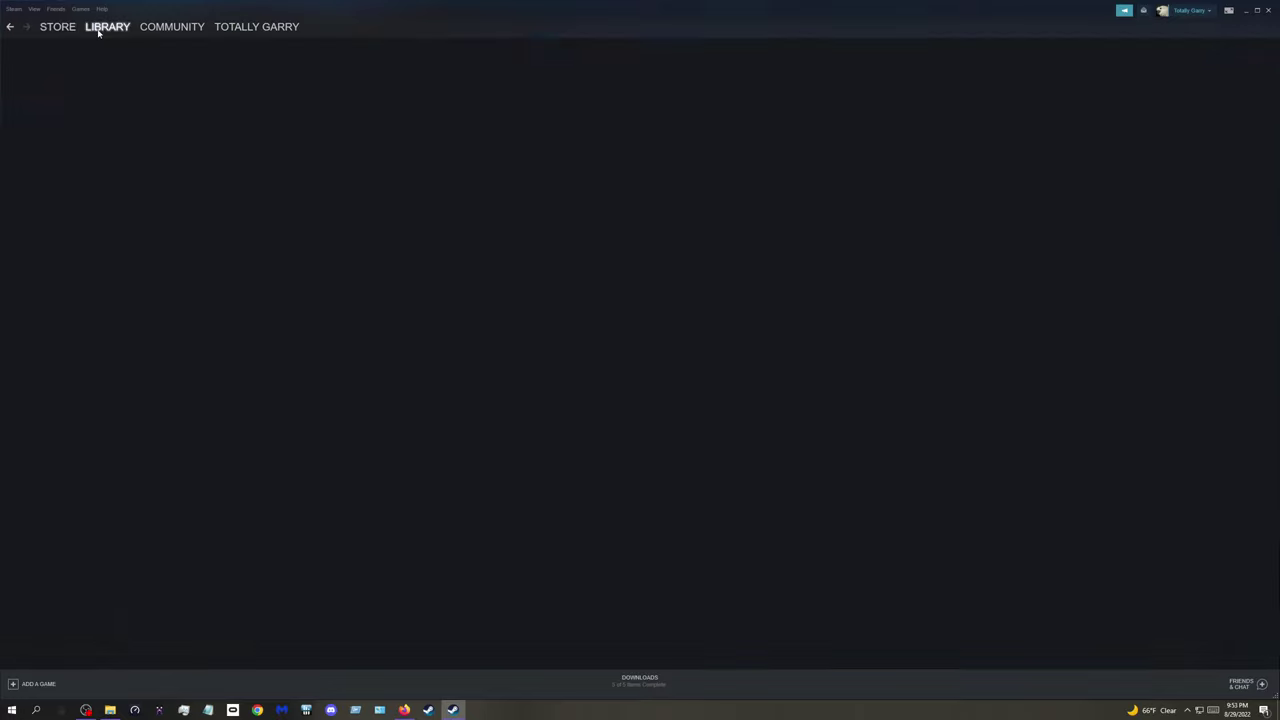
click(98, 28)
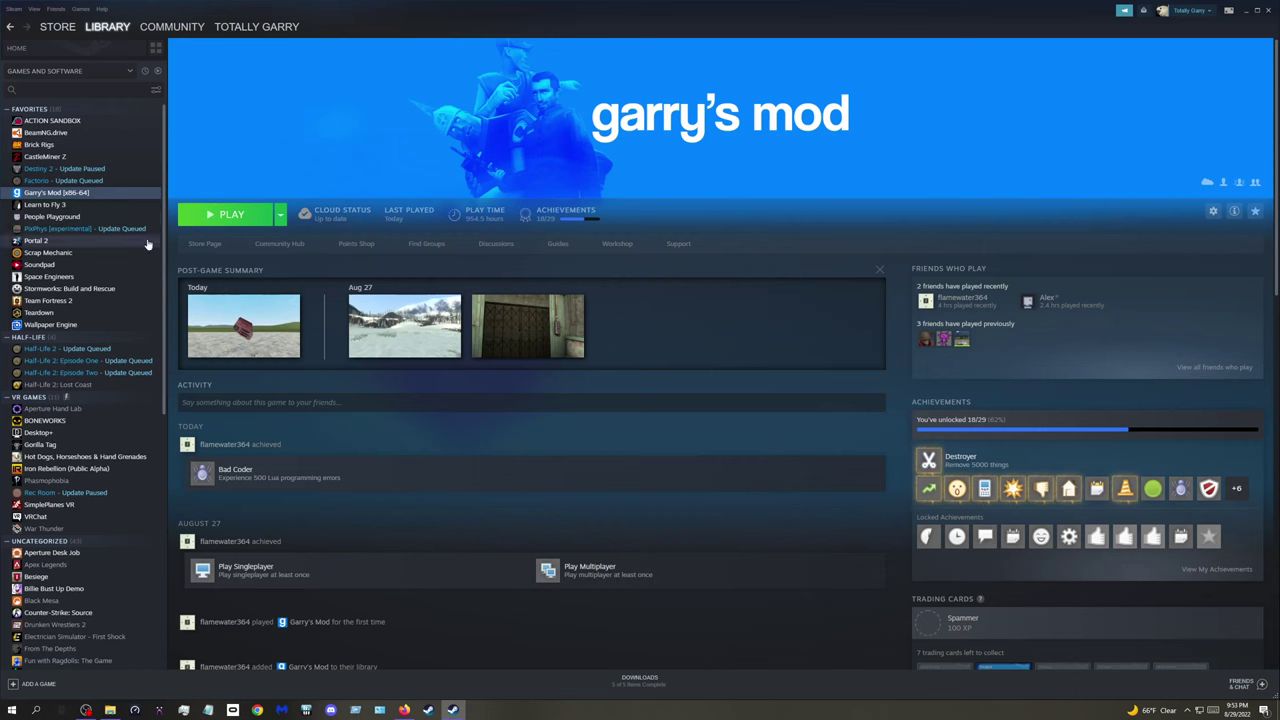
right_click(75, 194)
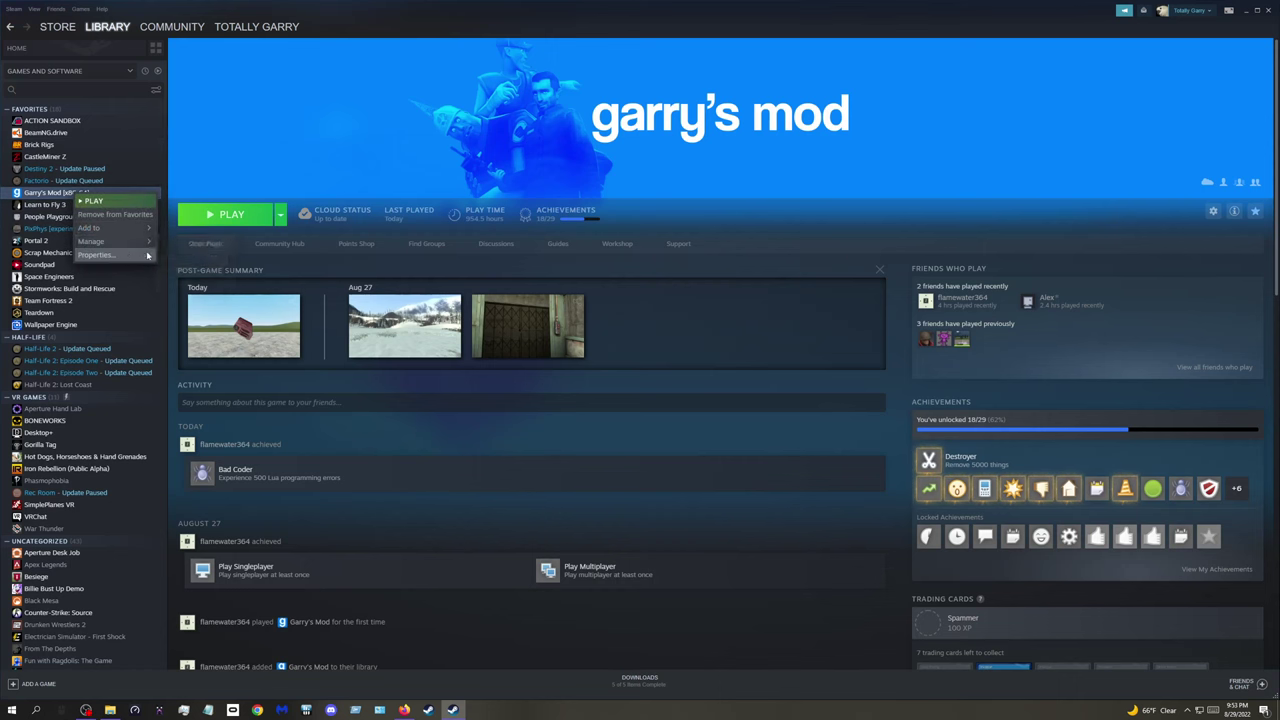
click(122, 255)
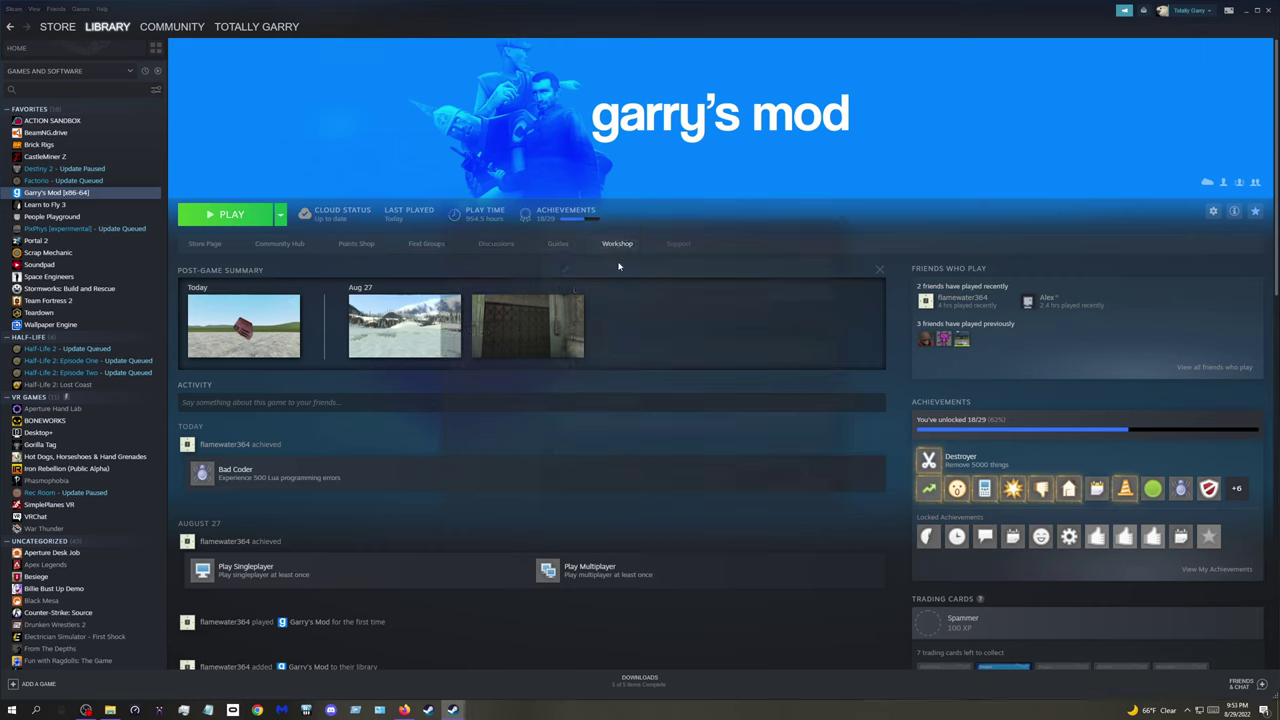
click(474, 302)
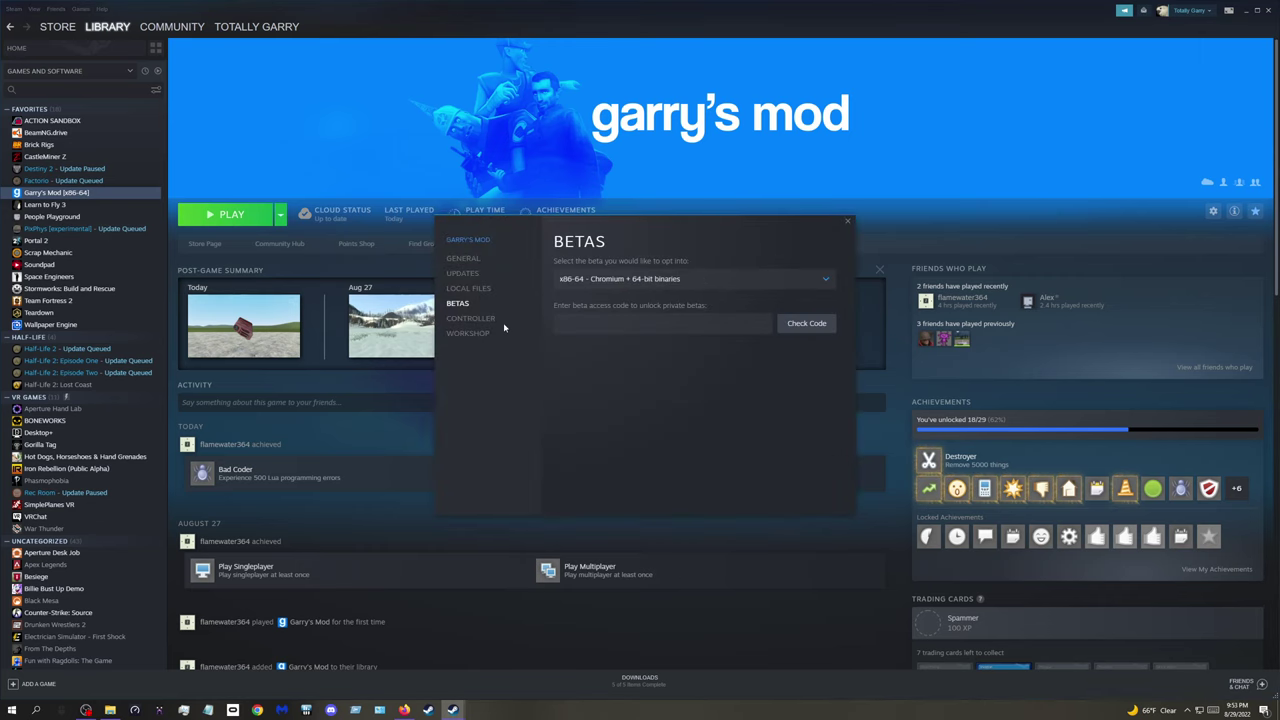
click(847, 221)
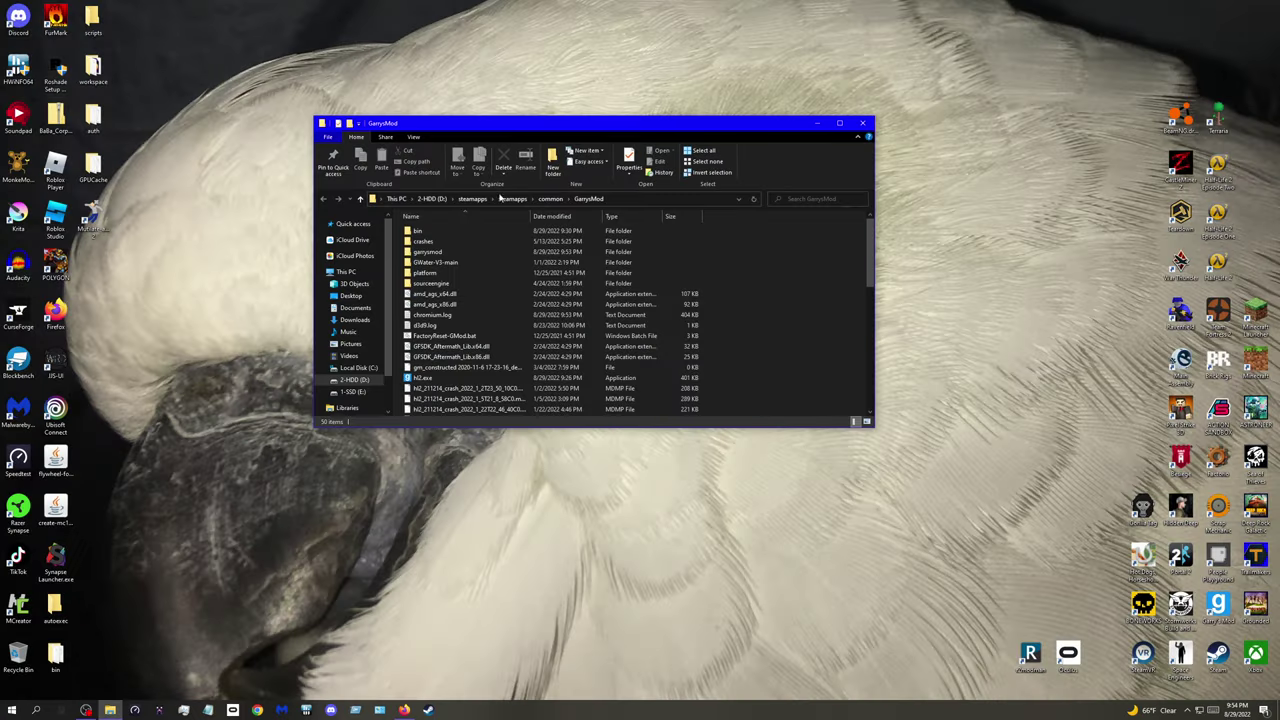
Step: Switch to Firefox and open the VPhysics-Jolt GitHub repository from the recent browsing history
drag(454, 127, 457, 145)
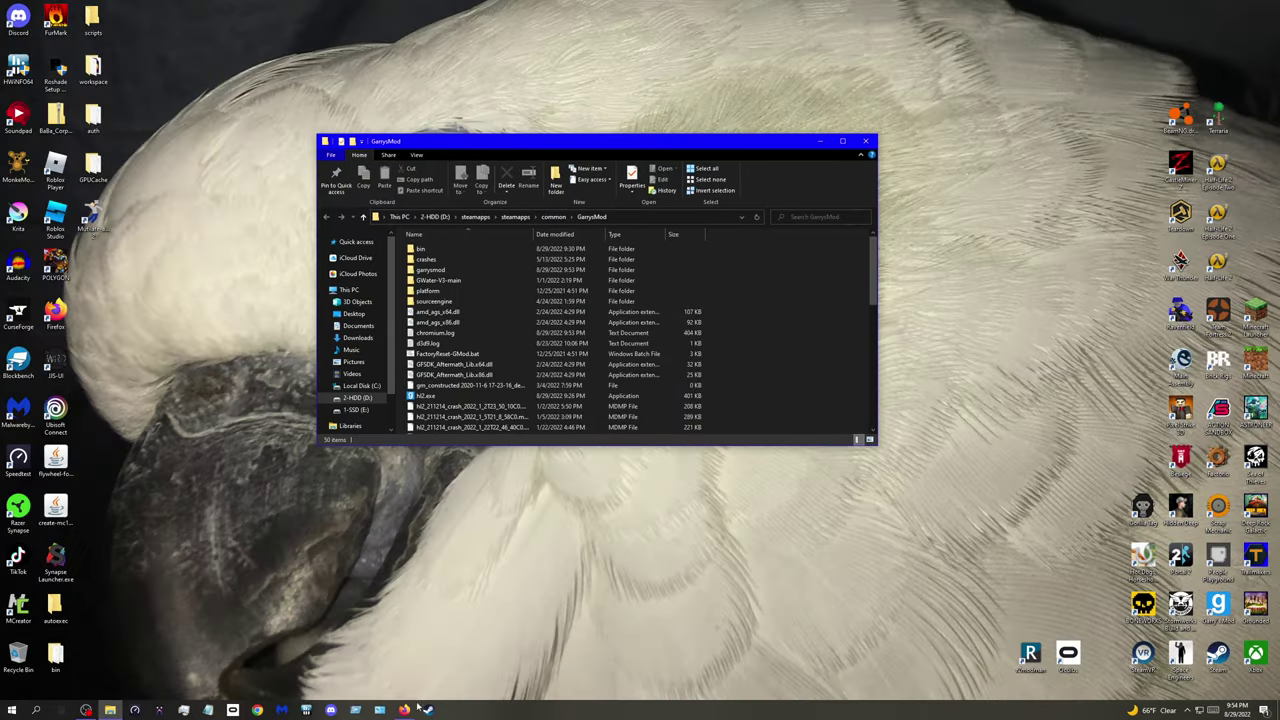
click(404, 710)
click(1034, 32)
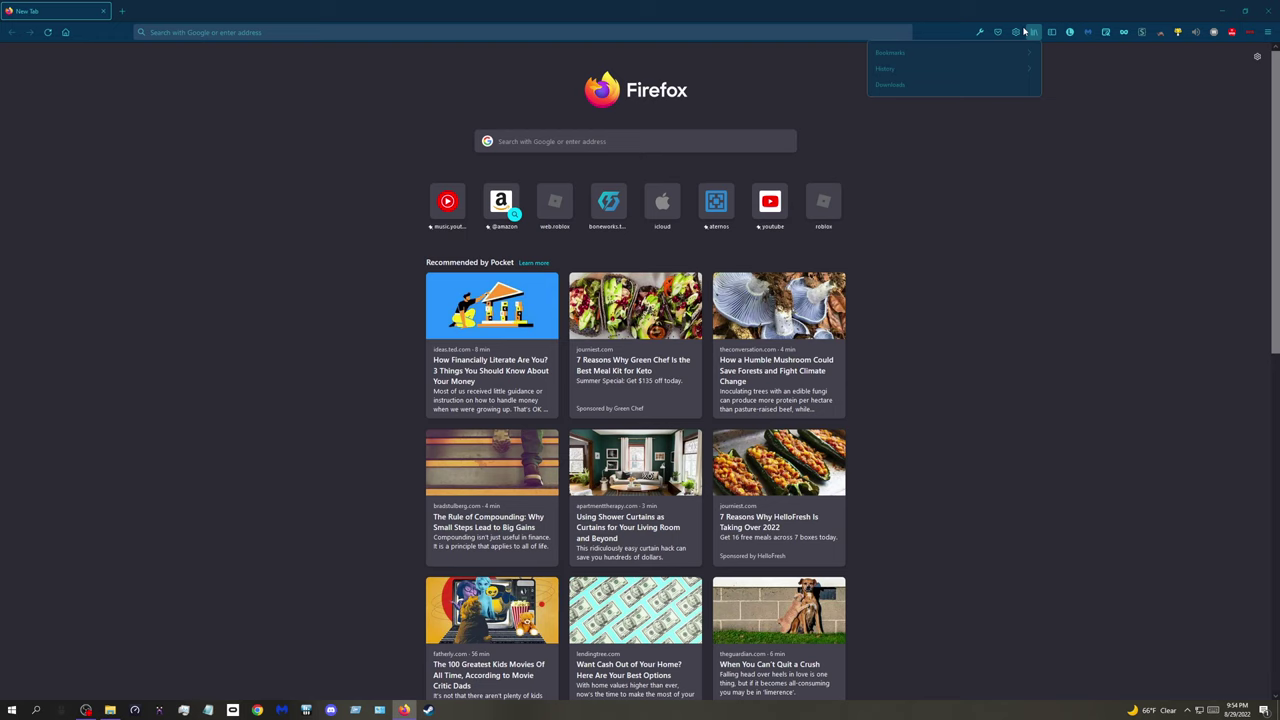
click(947, 69)
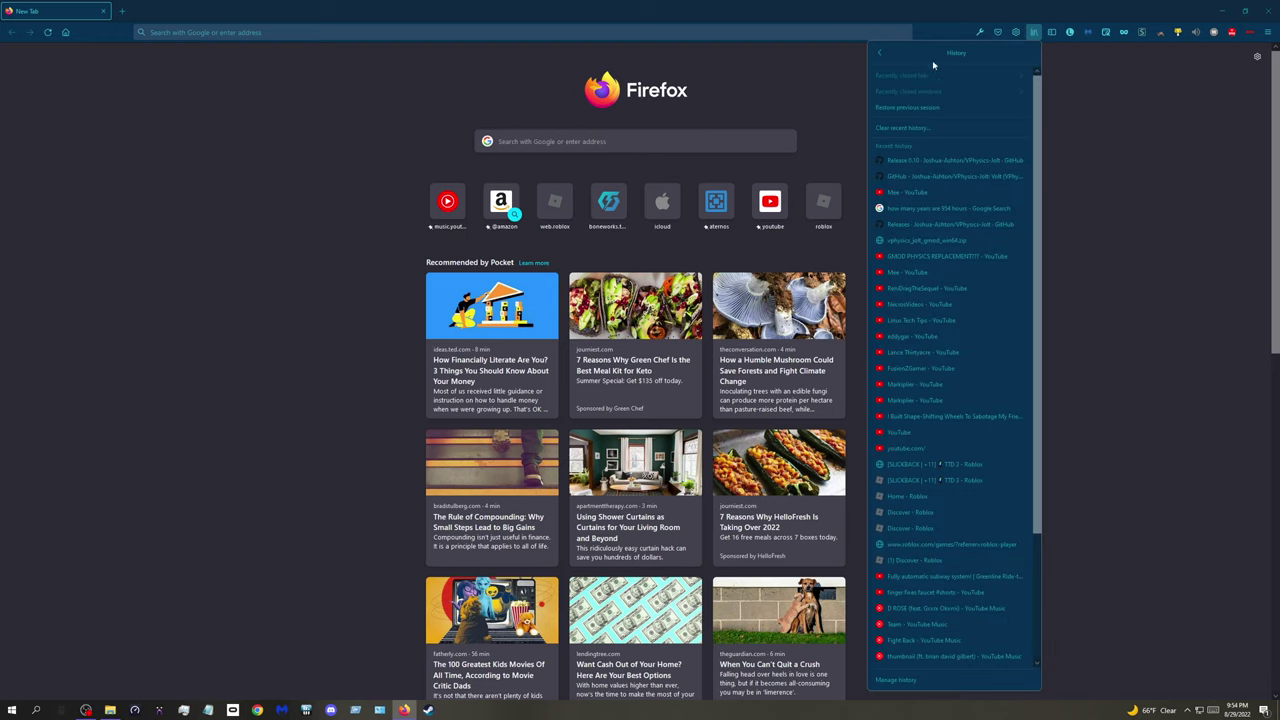
click(753, 73)
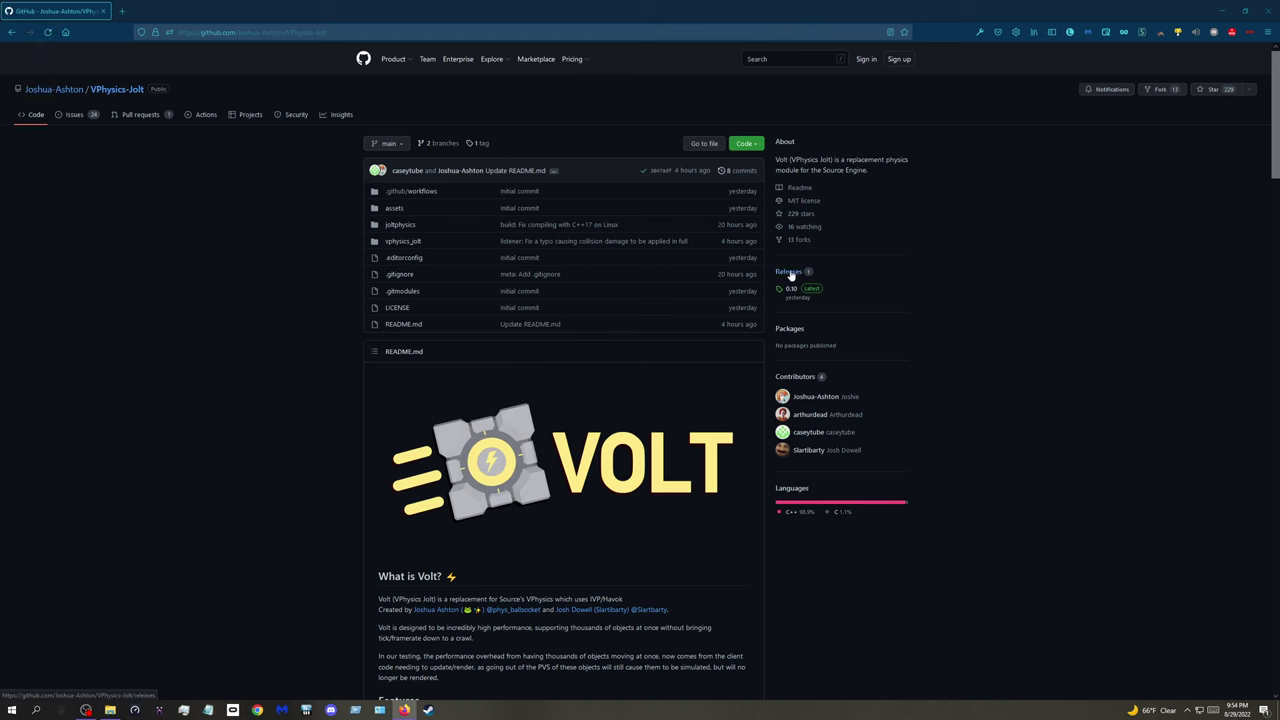
Step: Highlight the full web address of the VPhysics-Jolt repository to show it
drag(326, 32, 297, 32)
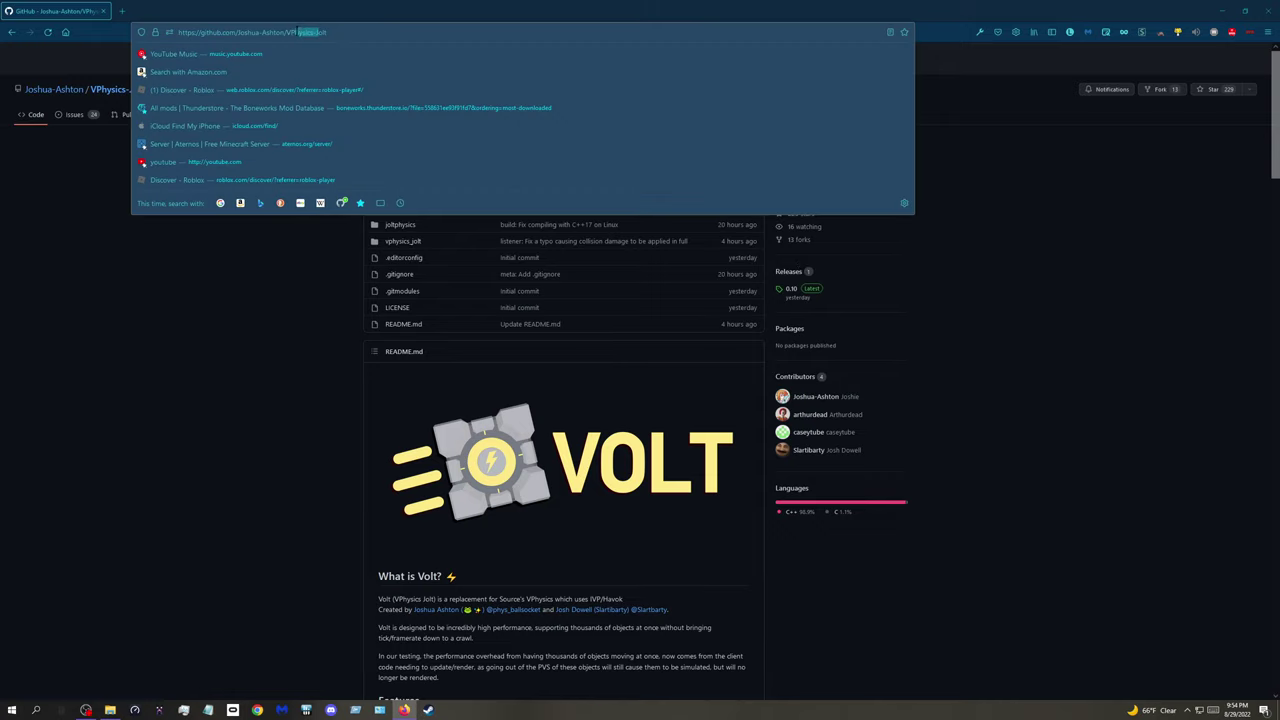
drag(231, 8, 73, 25)
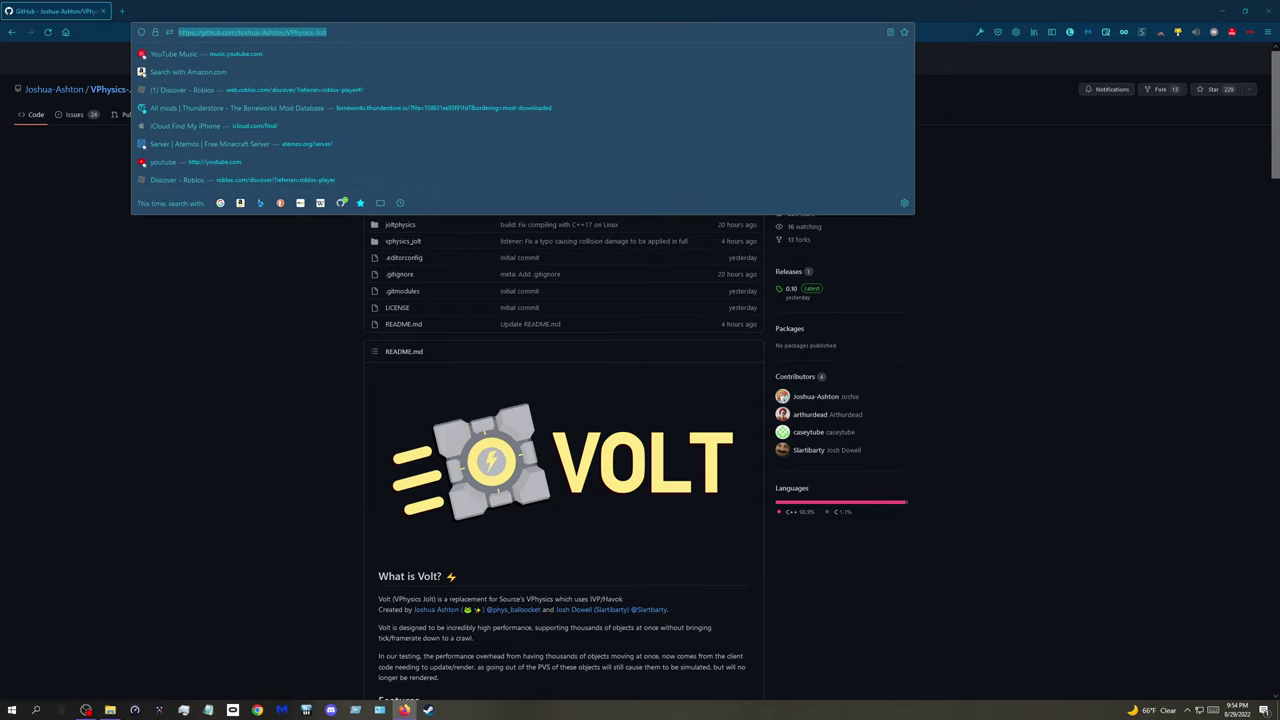
click(267, 583)
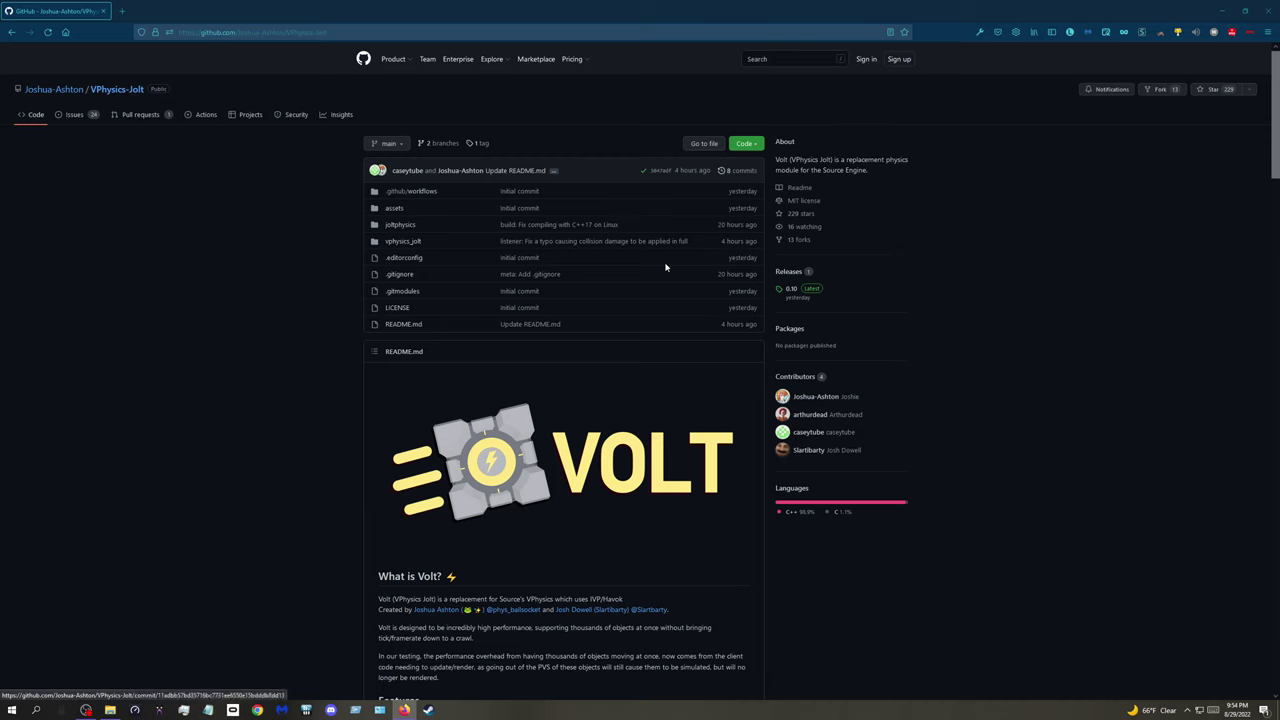
Step: Open the 0.10 release and start saving vphysics_jolt_gmod_win64.zip to Downloads, declining to replace the existing copy
click(813, 298)
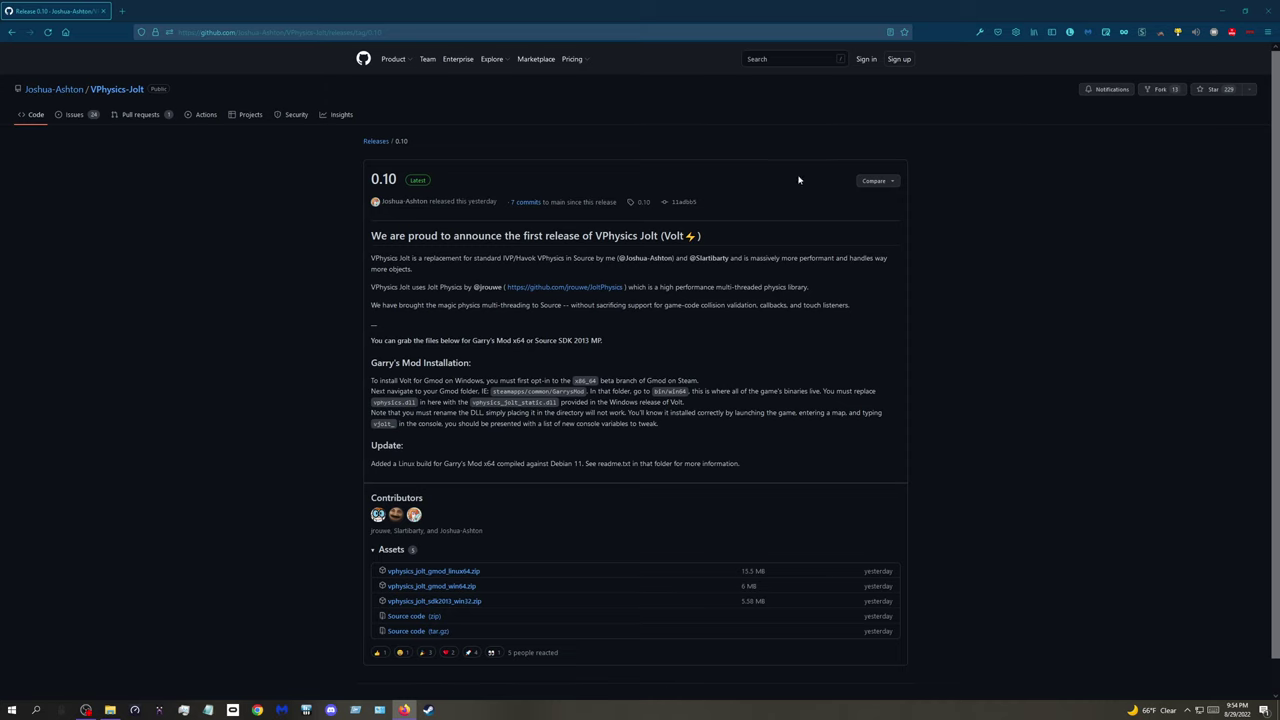
scroll(391, 520, down, 1)
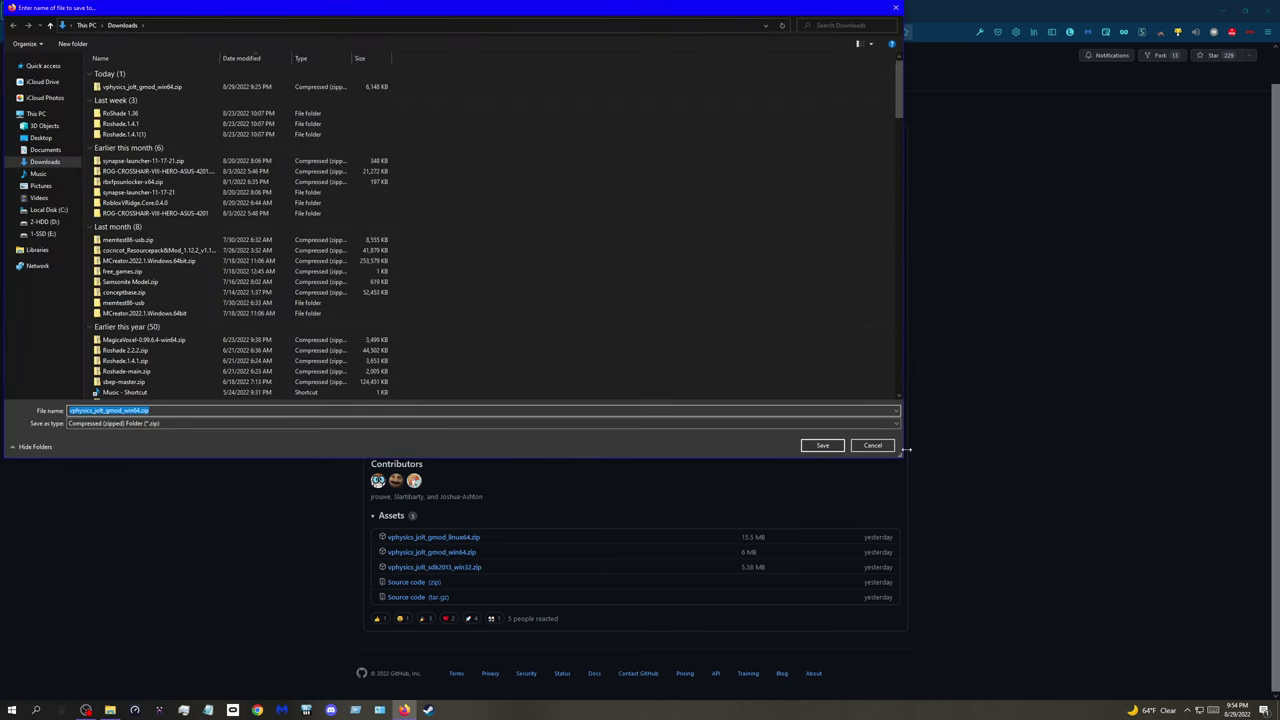
click(823, 445)
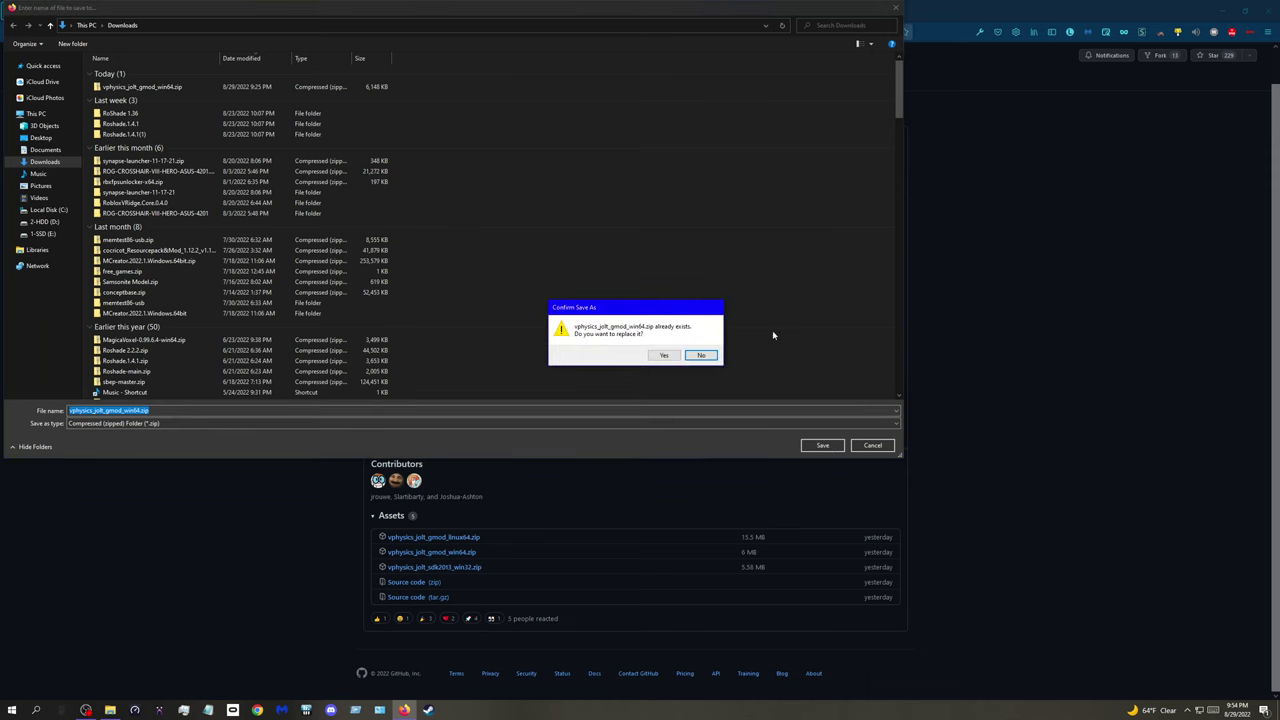
click(701, 355)
click(872, 445)
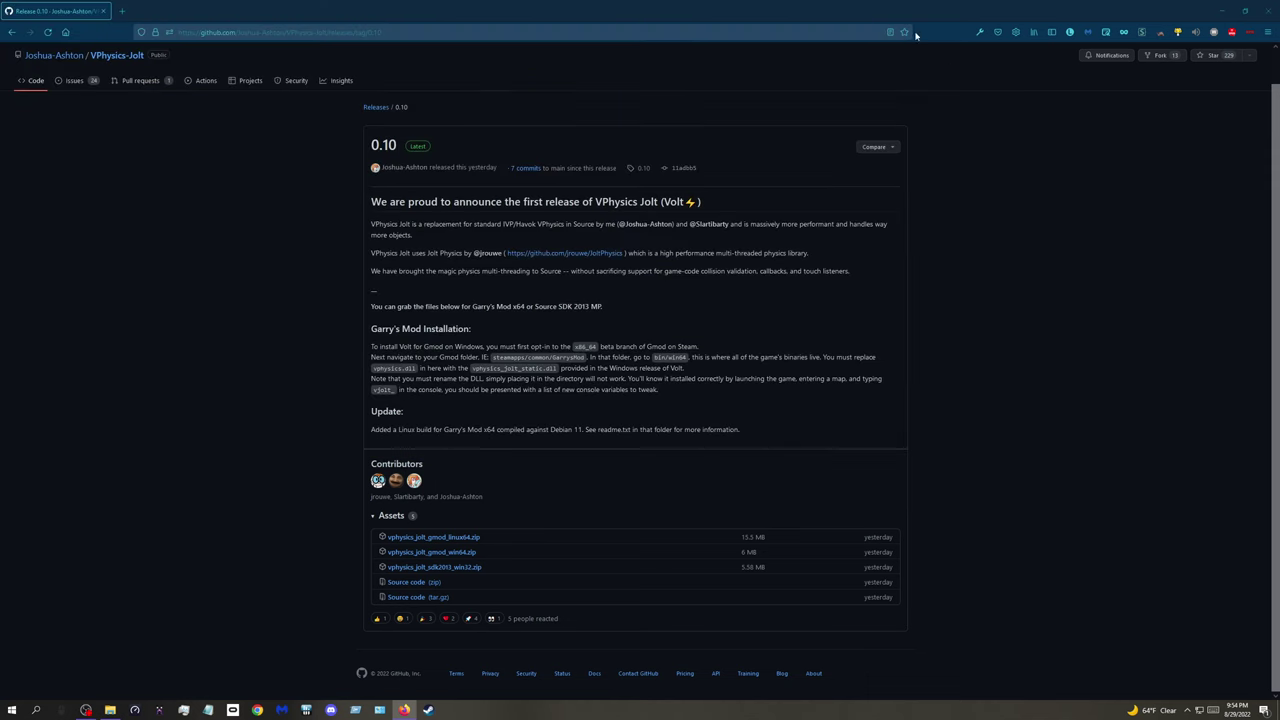
Step: Minimize the browser, move the vphysics_jolt_gmod_win64.zip window aside and open the archive's bin\win64 folder
click(1221, 10)
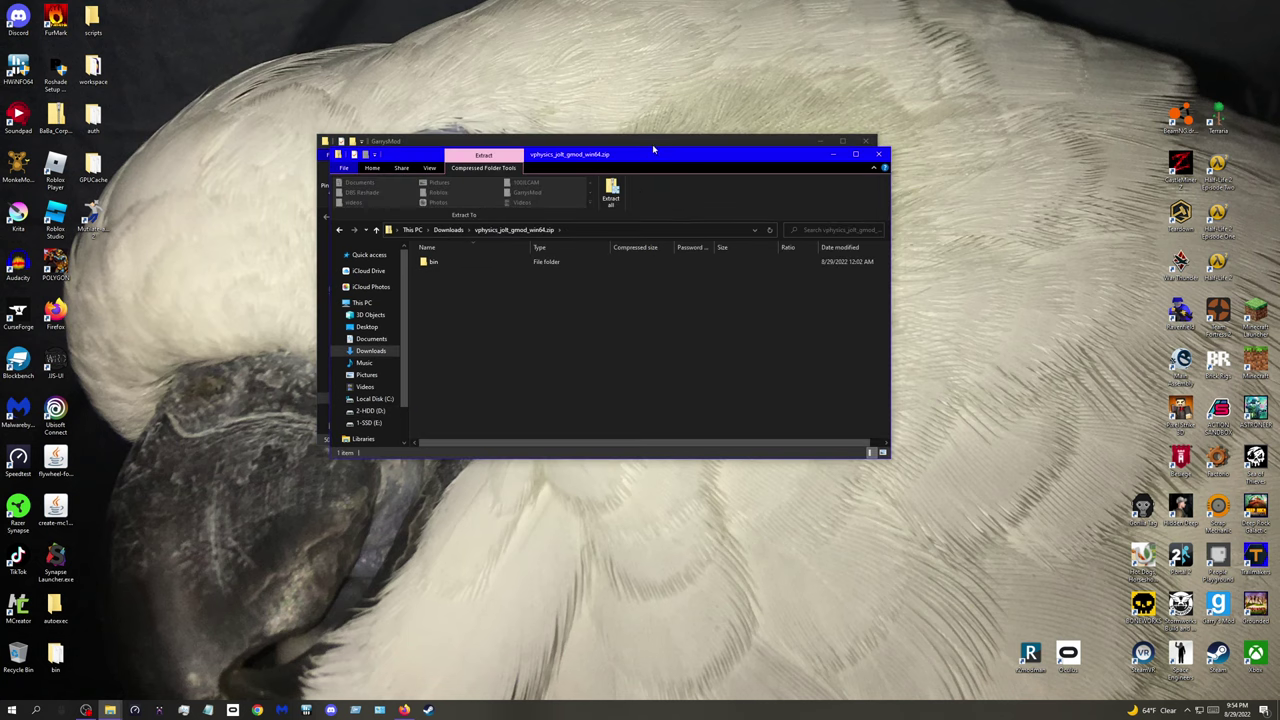
drag(655, 152, 829, 188)
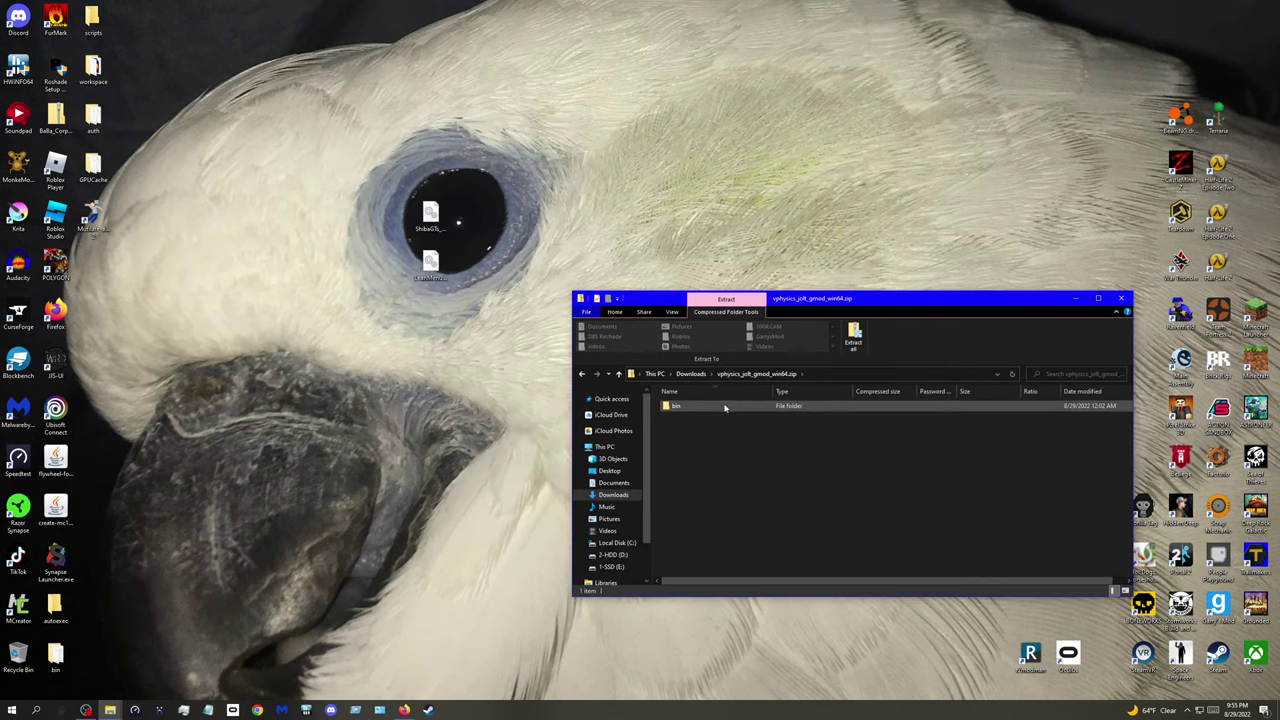
double_click(724, 407)
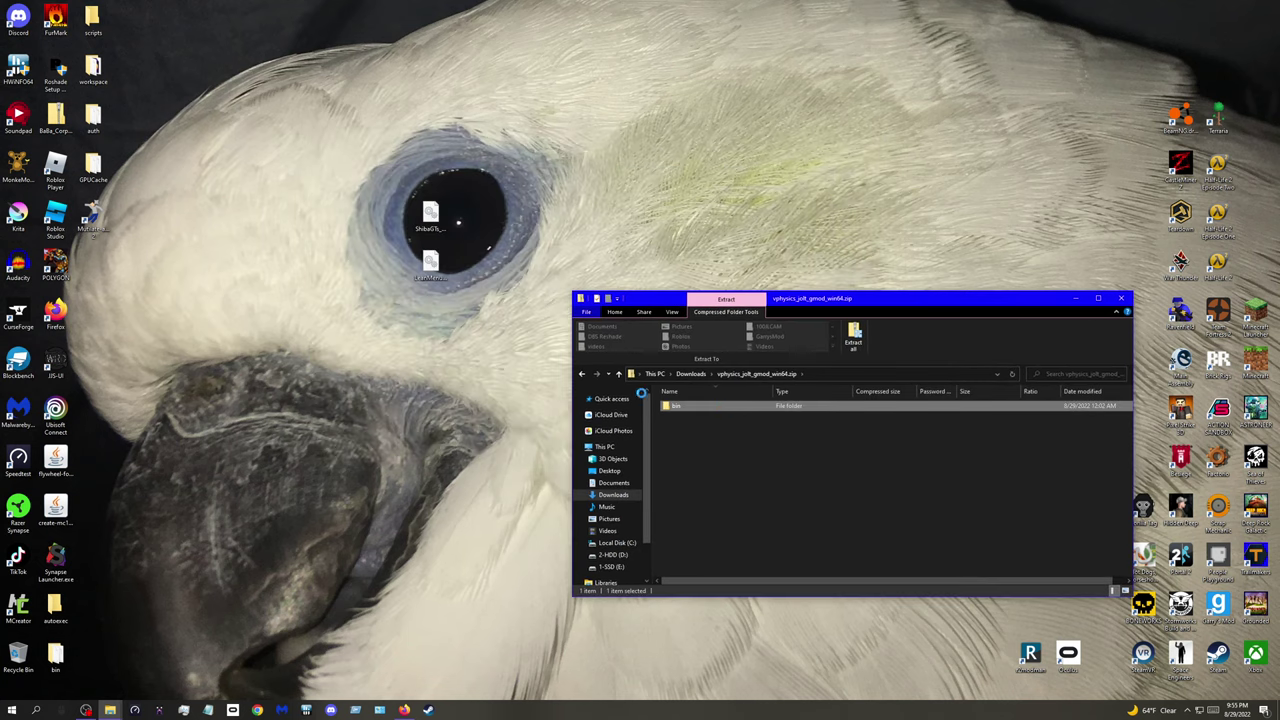
double_click(685, 407)
double_click(700, 406)
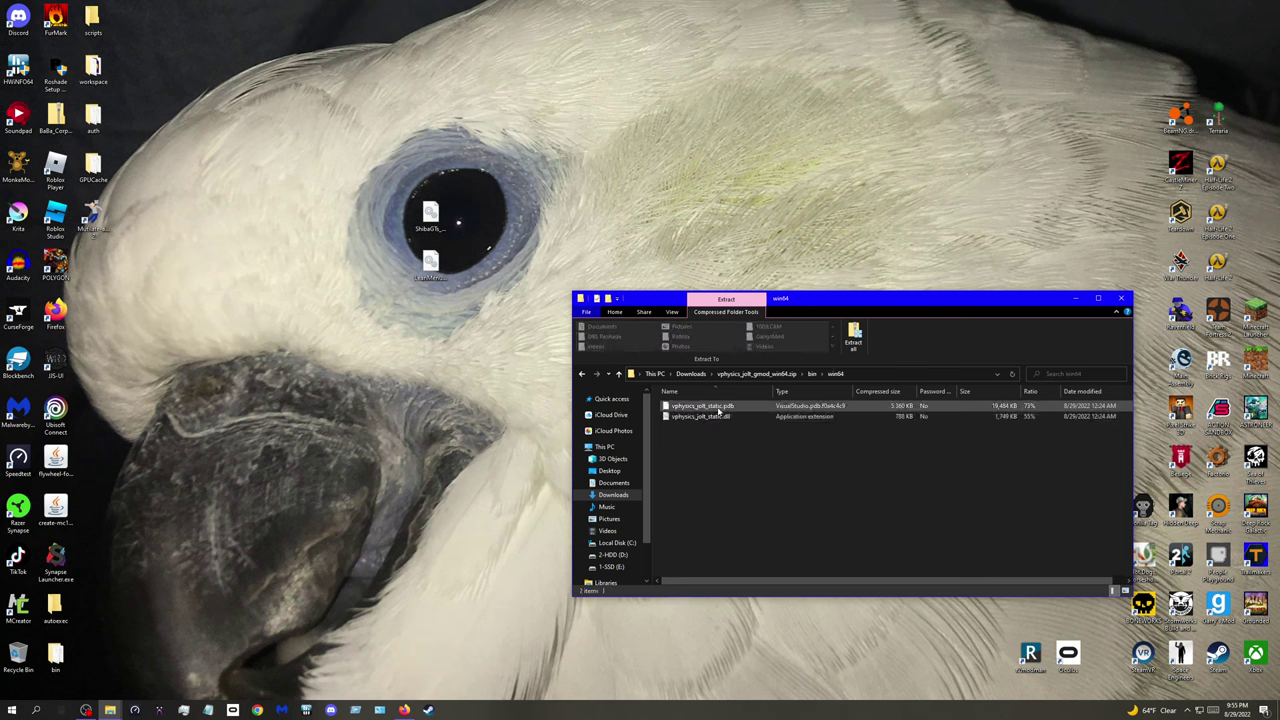
click(705, 407)
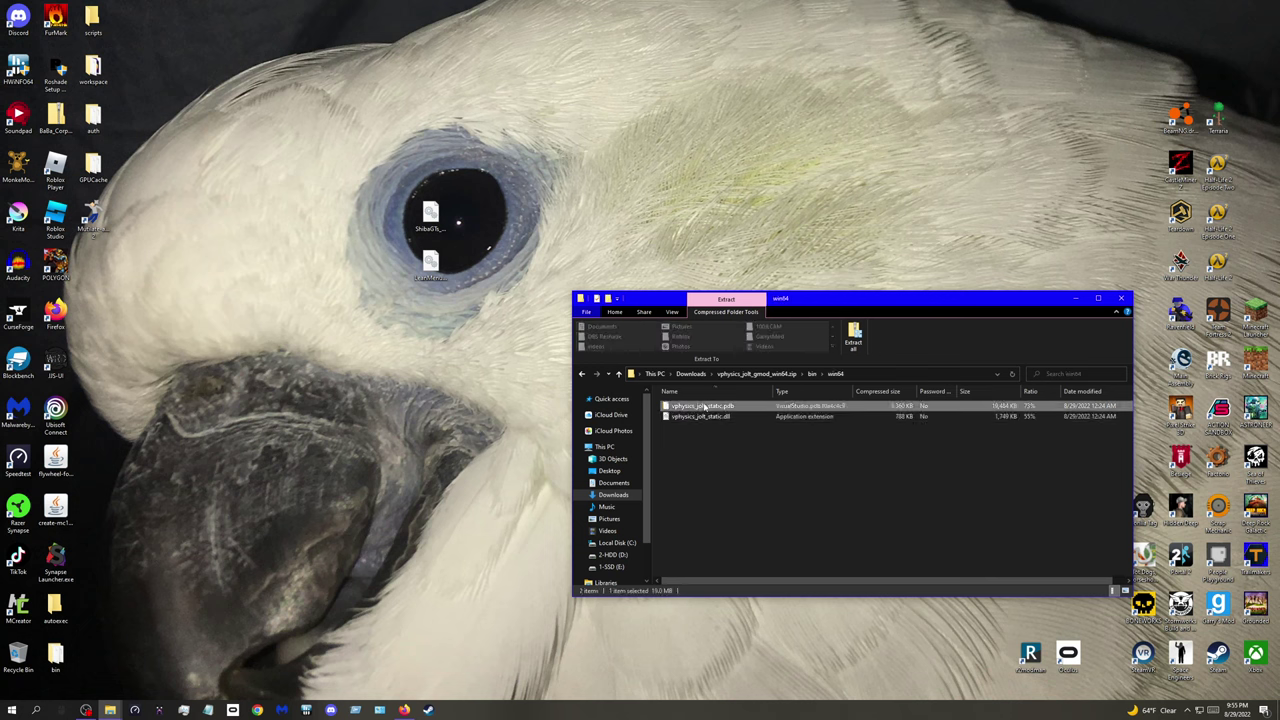
Step: Bring back the GarrysMod folder window and arrange it side by side with the archive's win64 window
key(alt+Tab)
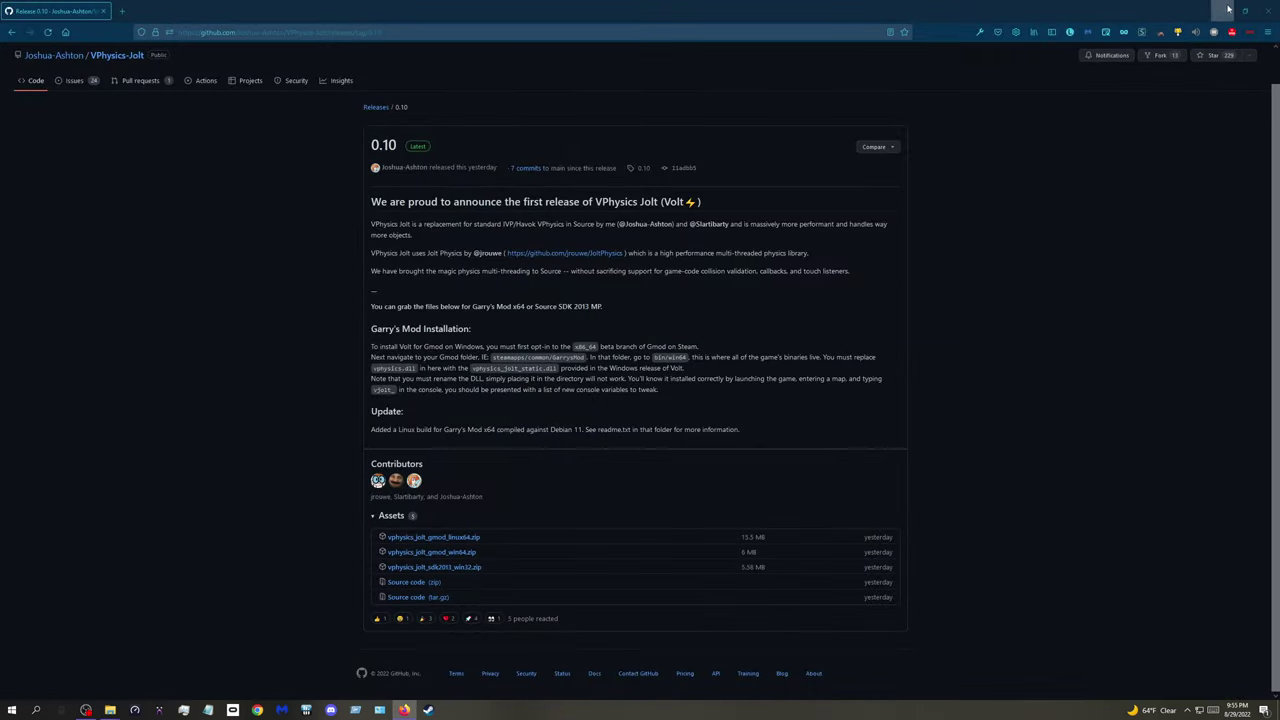
click(1224, 10)
mouse_move(110, 710)
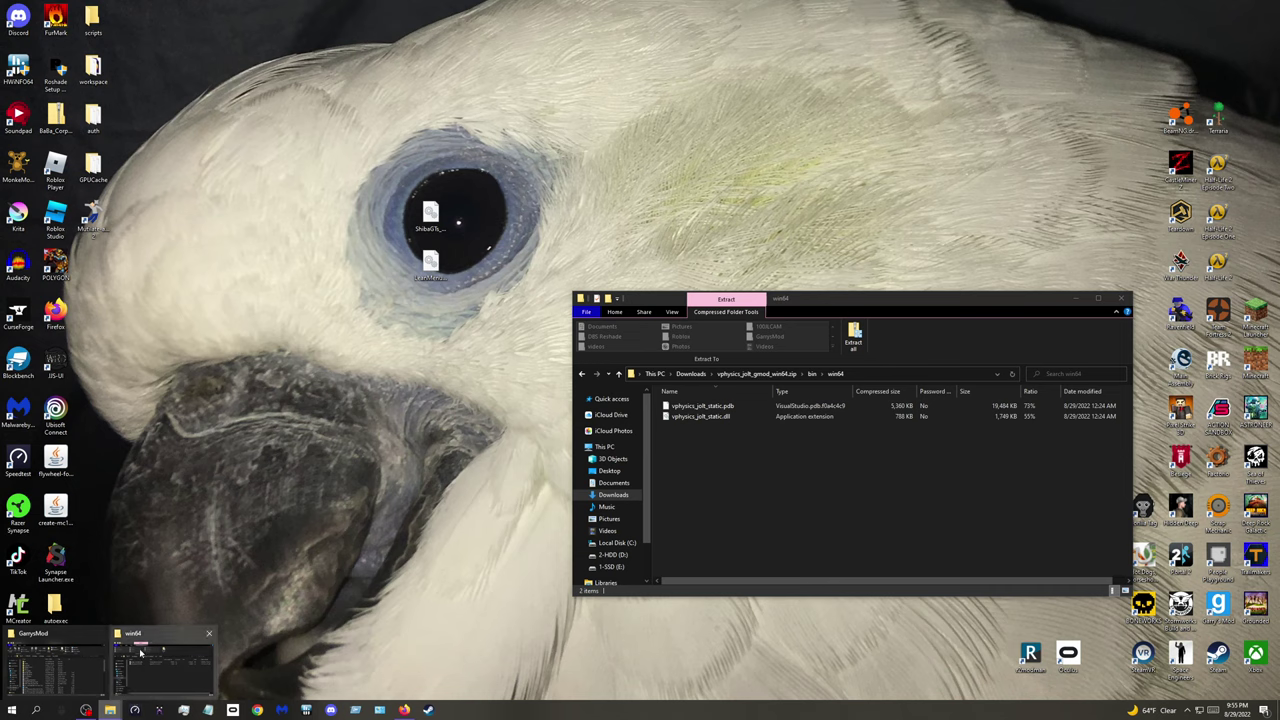
click(93, 669)
drag(612, 146, 311, 307)
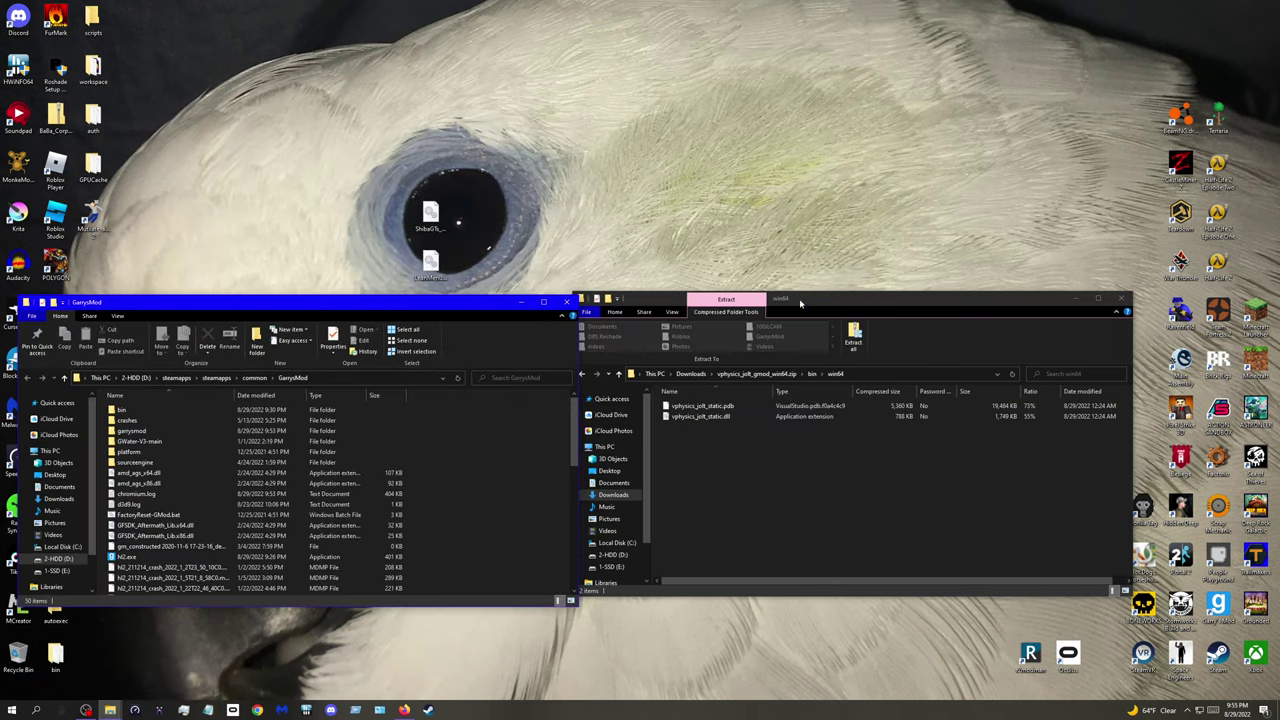
drag(800, 302, 918, 261)
drag(350, 303, 476, 259)
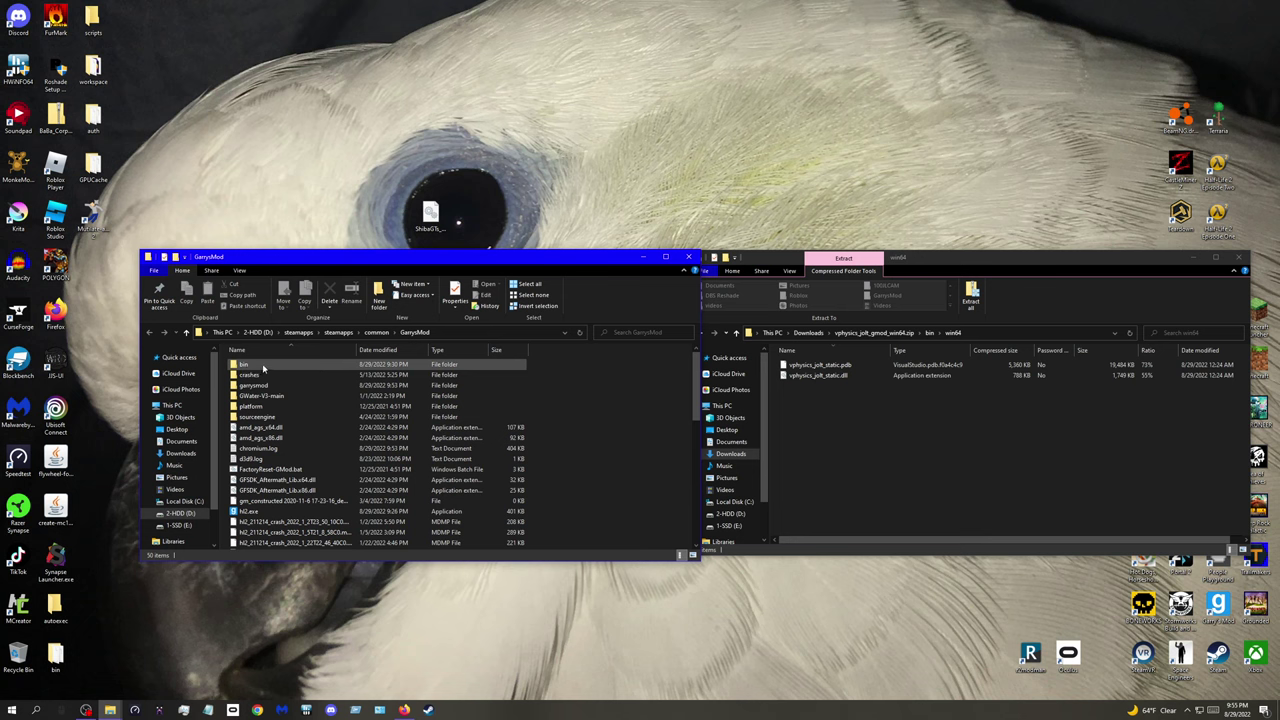
Step: Open the bin\win64 folder inside GarrysMod and locate vphysics.dll
click(264, 369)
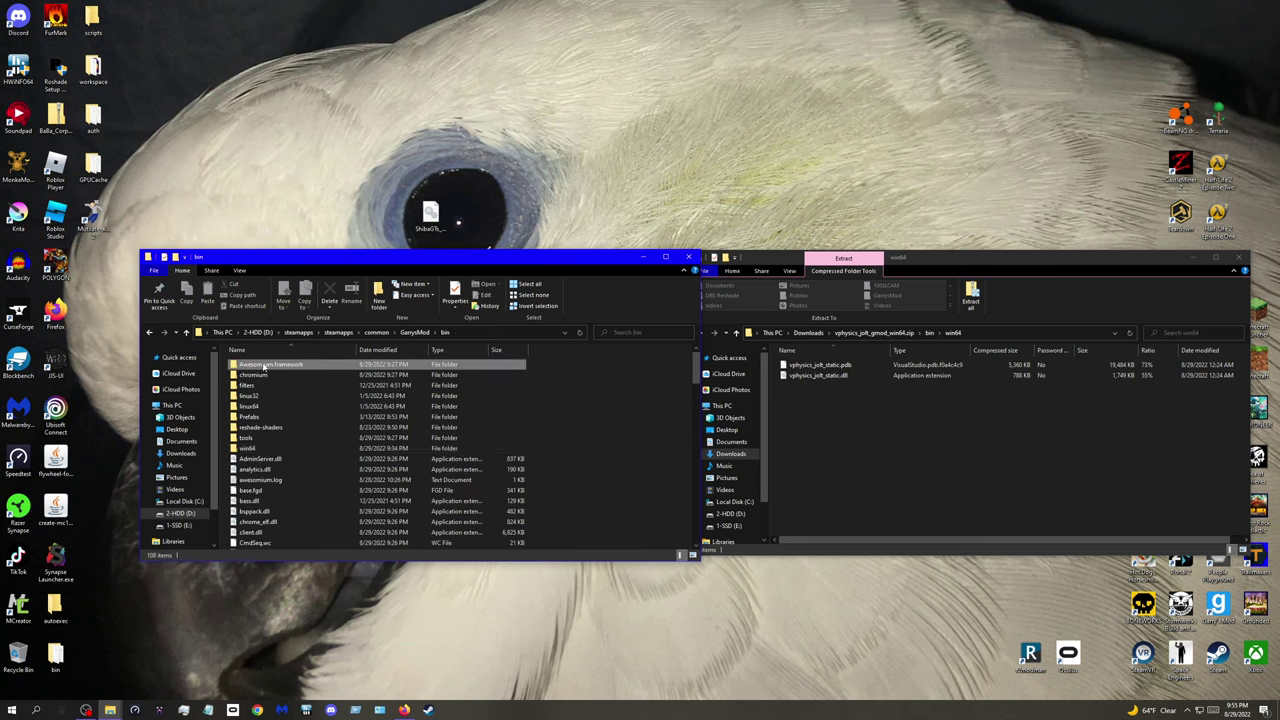
key(Return)
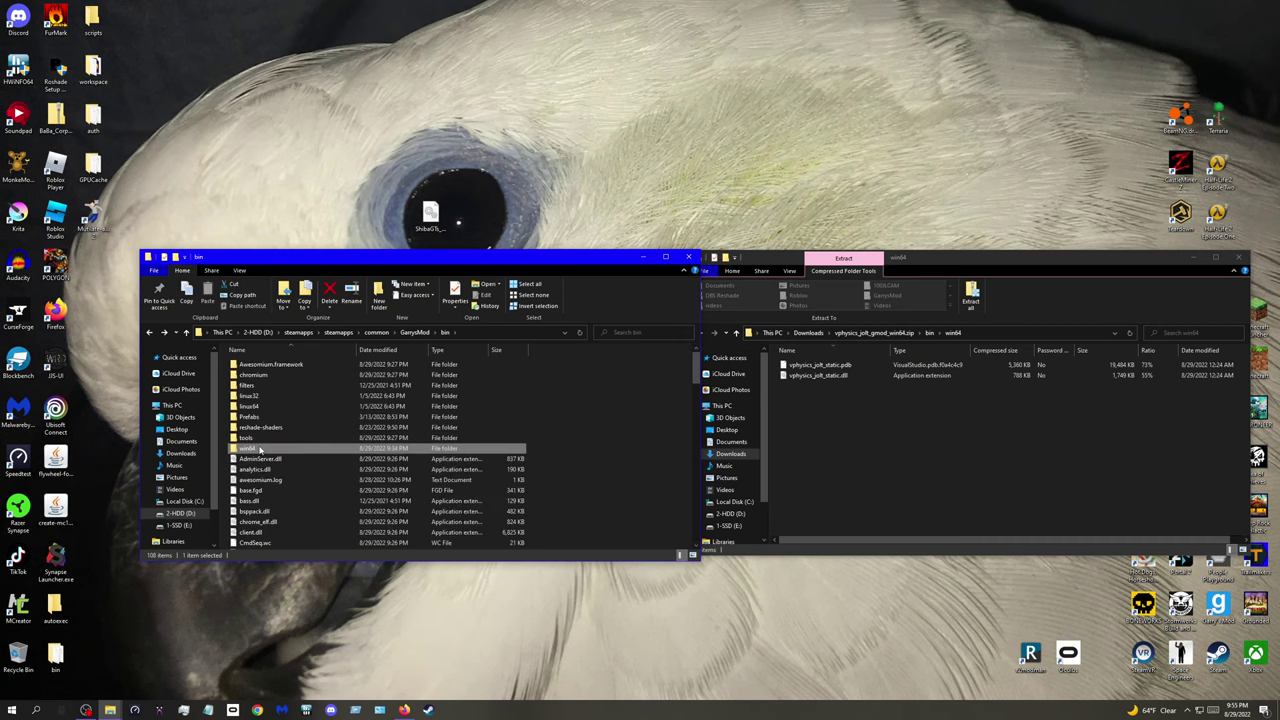
click(642, 394)
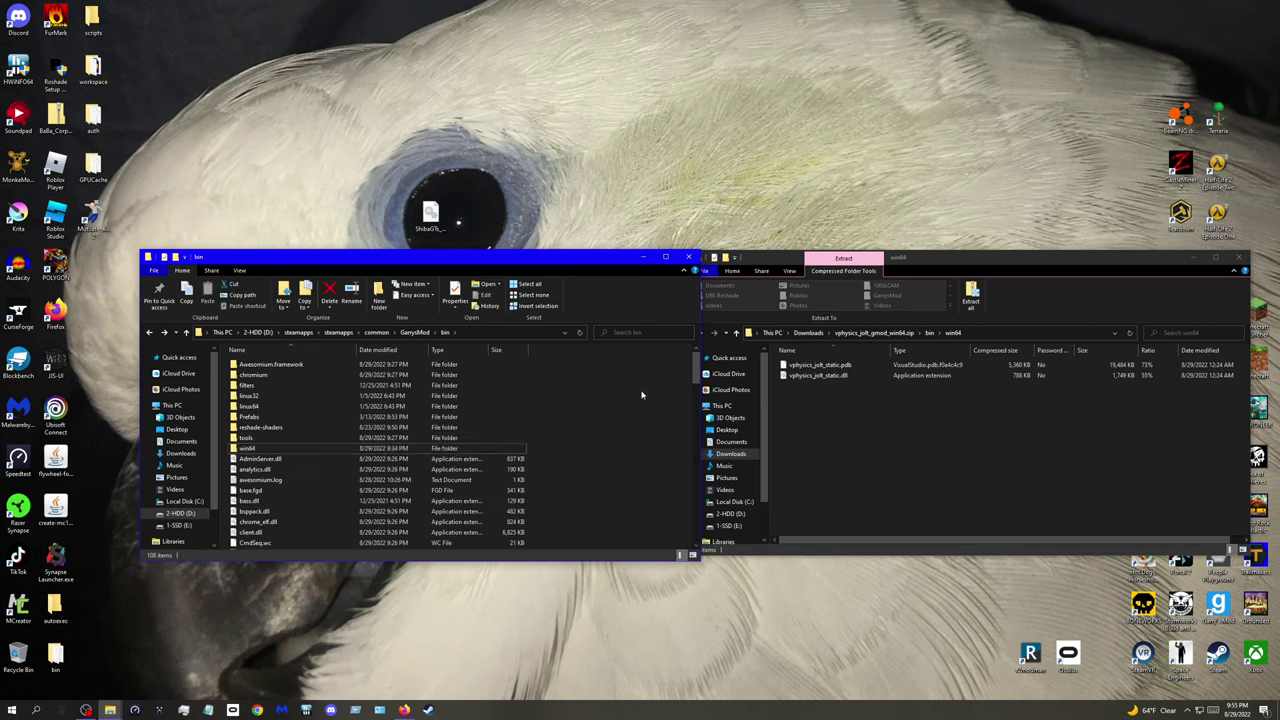
click(272, 439)
double_click(273, 448)
scroll(285, 518, down, 5)
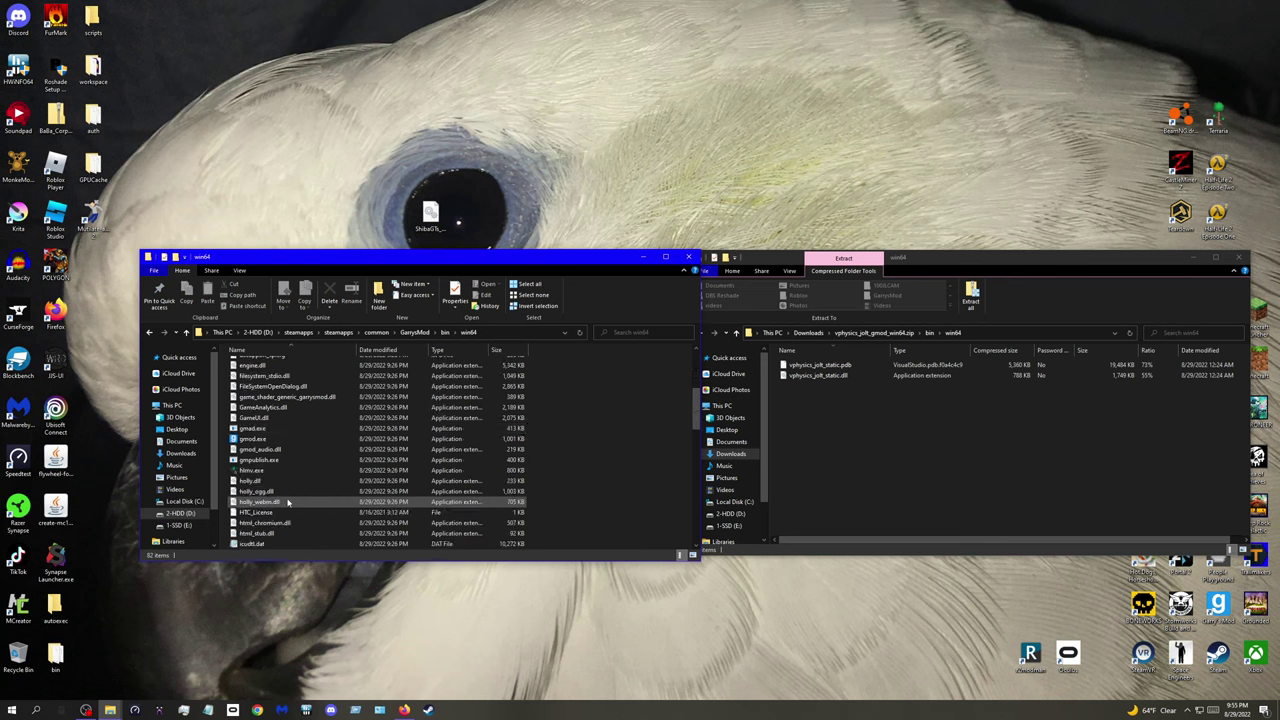
scroll(280, 500, down, 6)
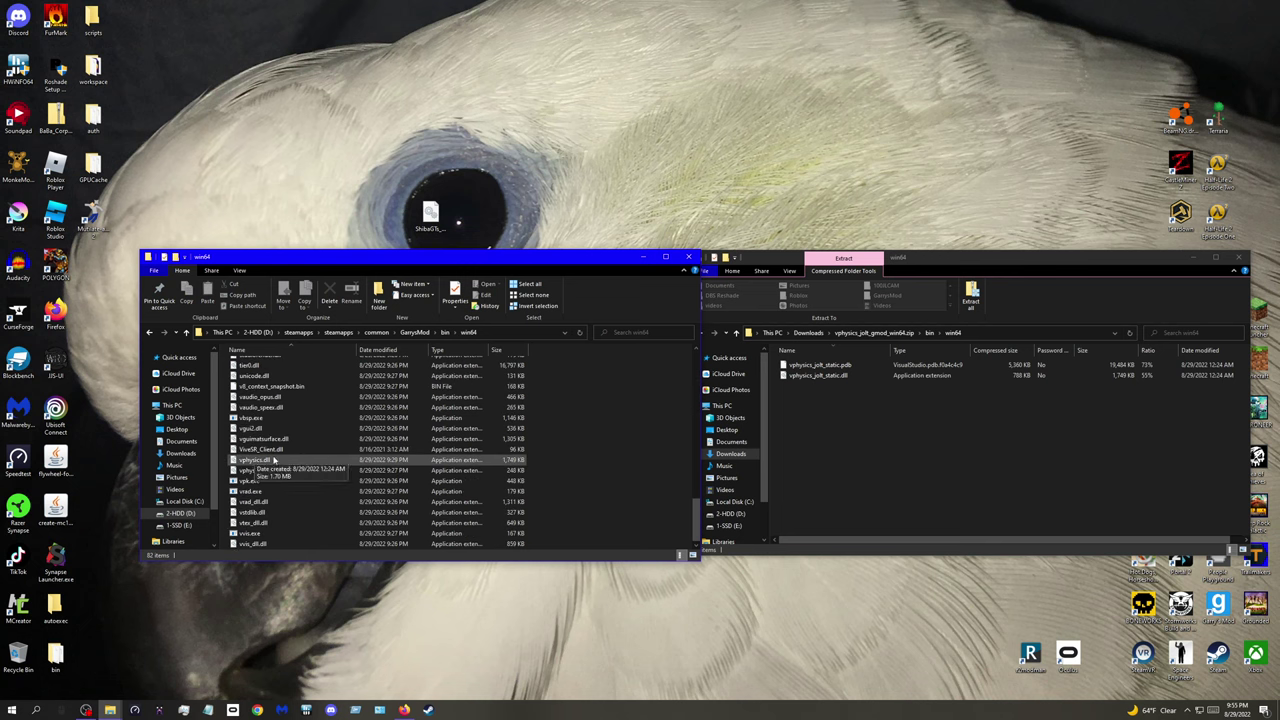
Step: Select vphysics_jolt_static.dll in the archive and view the file actions available for it
click(846, 376)
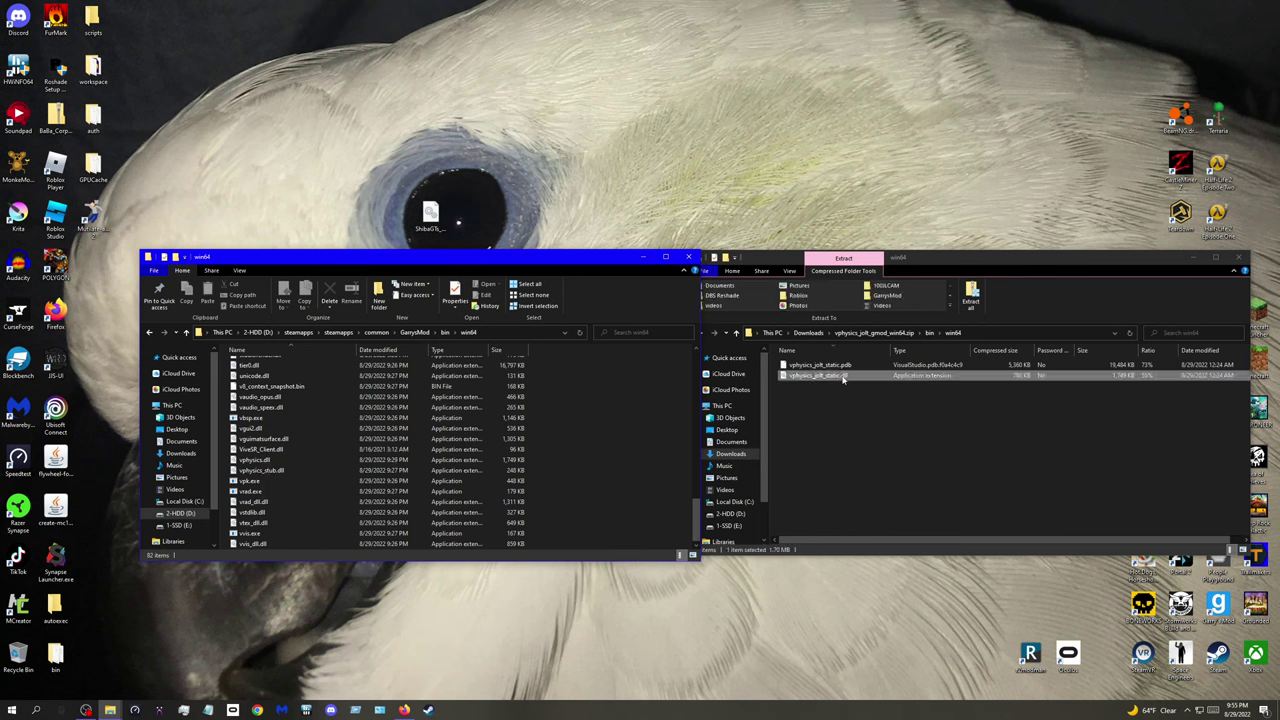
drag(842, 380, 868, 381)
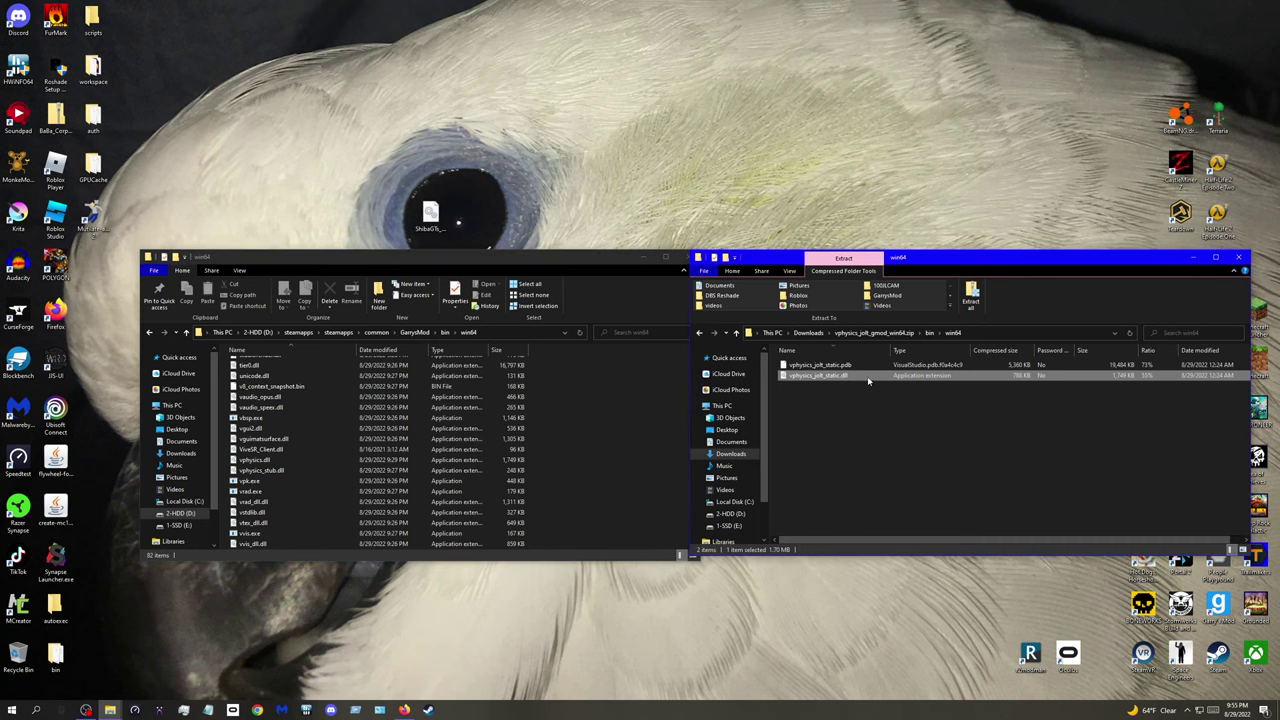
right_click(811, 376)
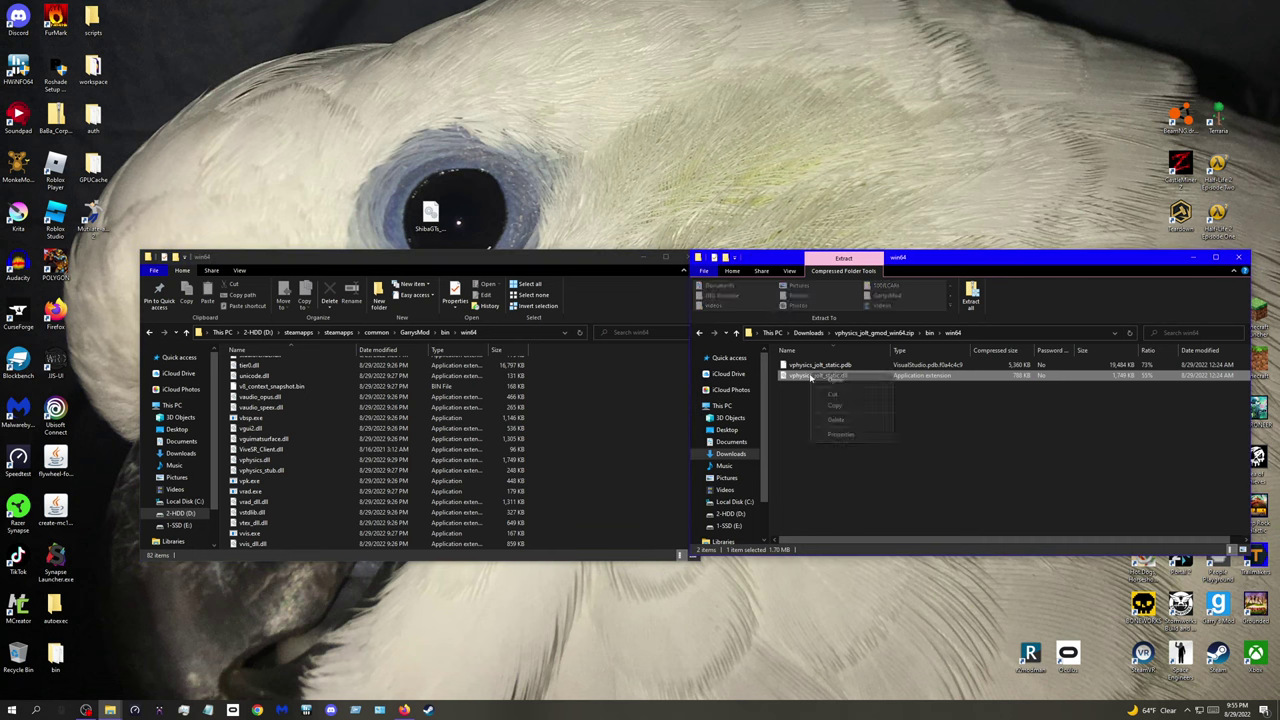
click(785, 433)
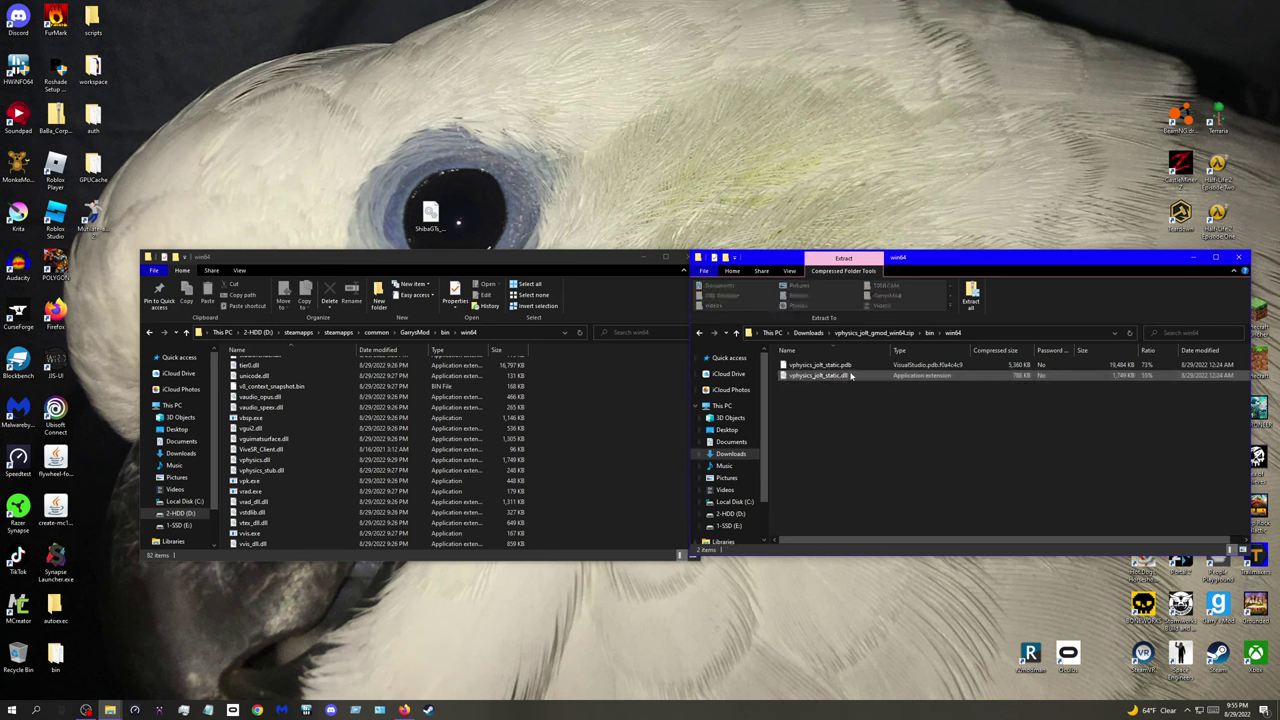
Step: Point out vphysics.dll in the game's win64 folder and vphysics_jolt_static.dll in the archive as the files to swap
drag(835, 377, 813, 418)
drag(538, 443, 896, 430)
click(251, 462)
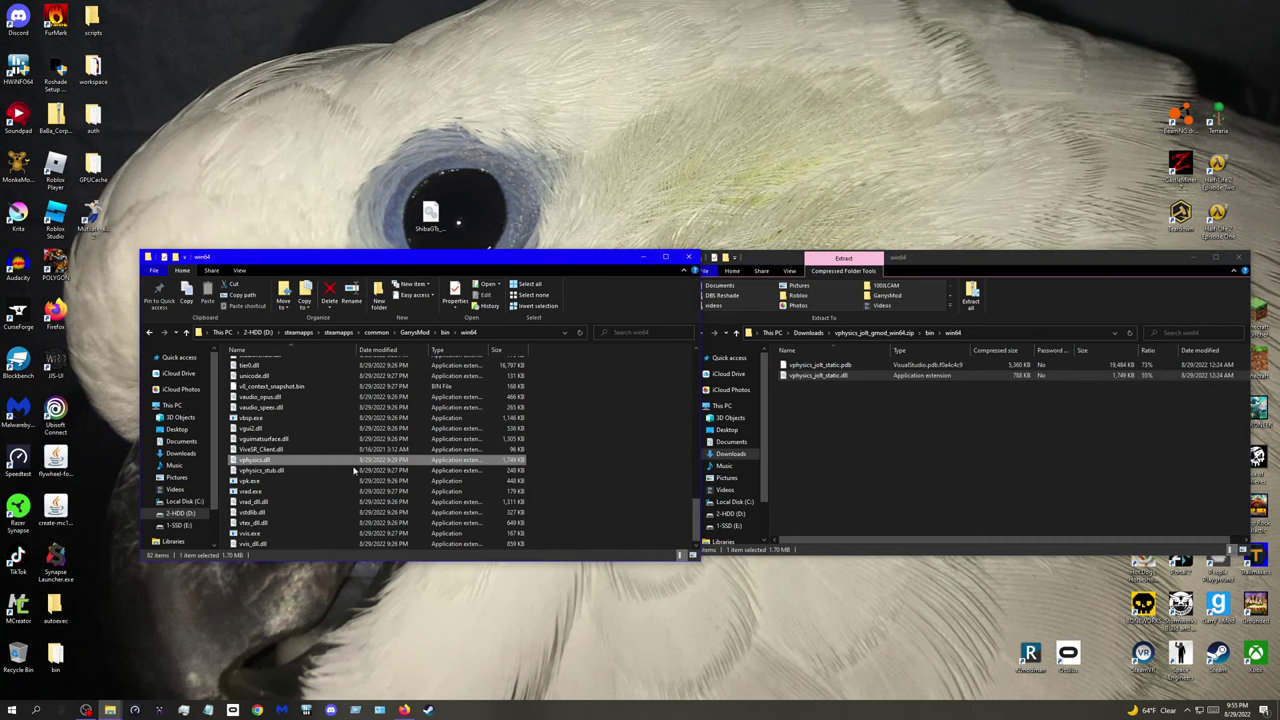
right_click(250, 461)
click(247, 461)
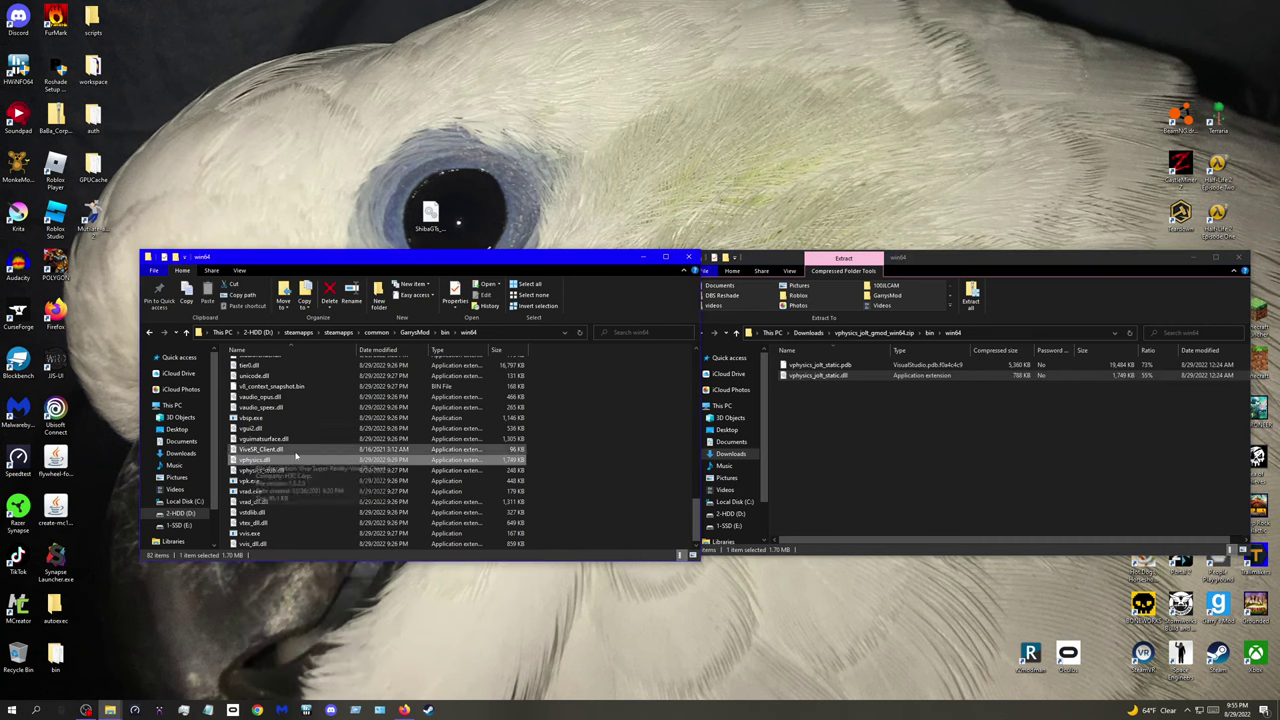
drag(834, 375, 836, 356)
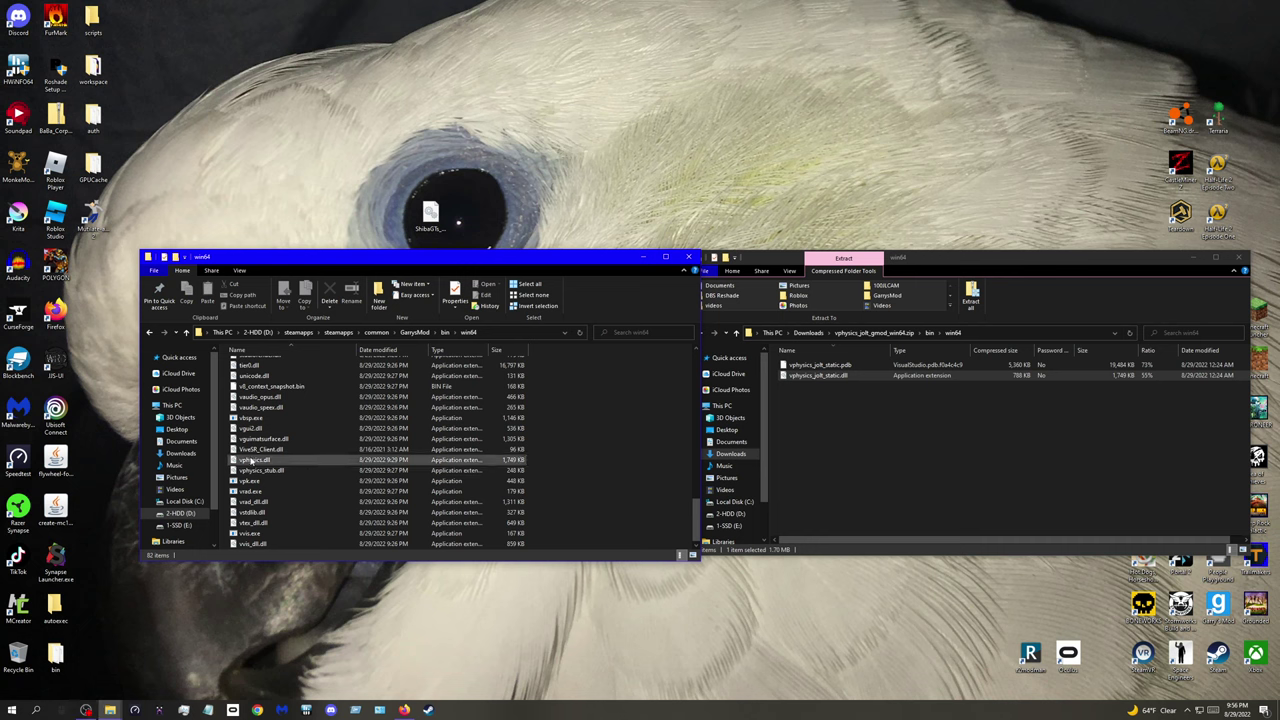
Step: Delete vphysics.dll from the game's win64 folder and copy vphysics_jolt_static.dll from the archive into it
right_click(253, 461)
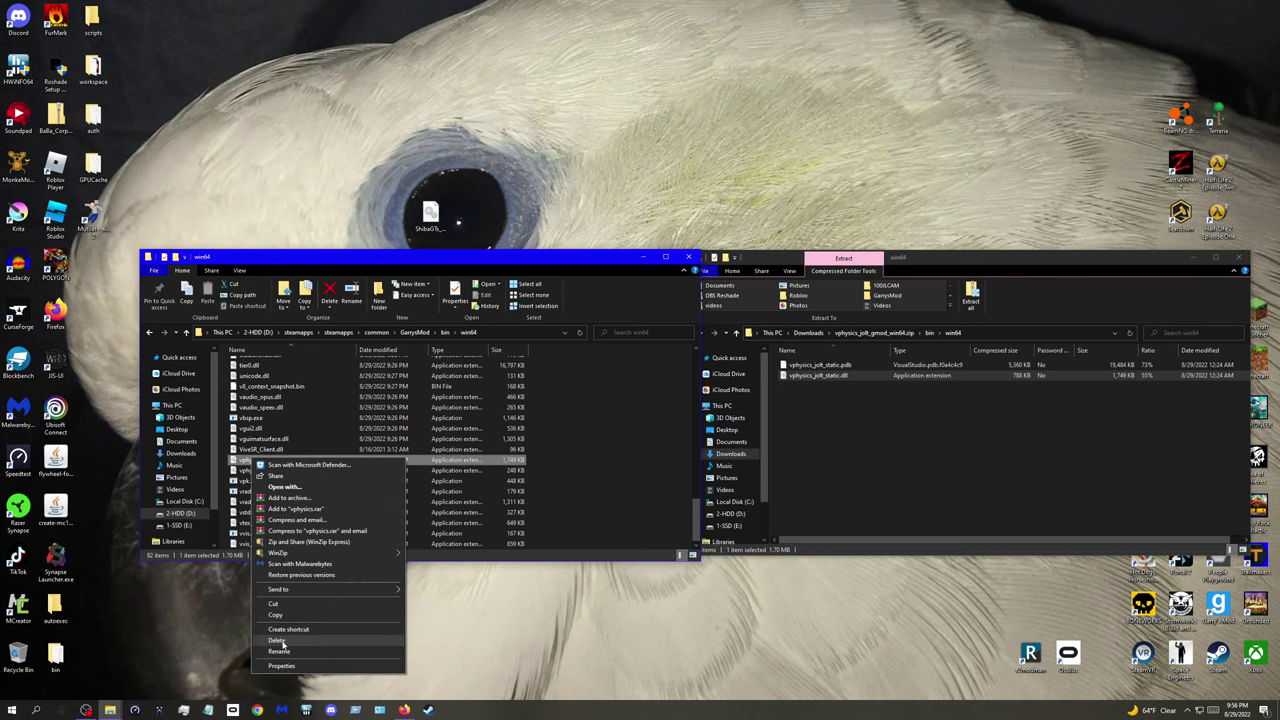
click(283, 645)
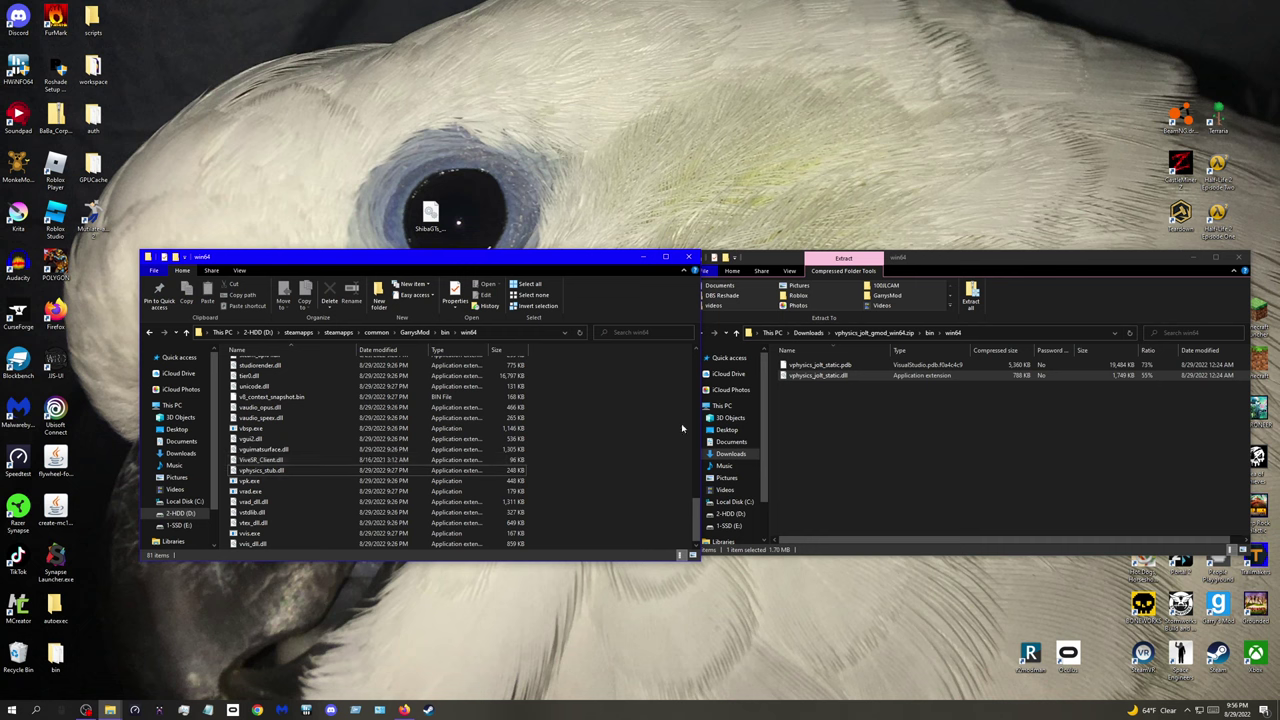
click(852, 390)
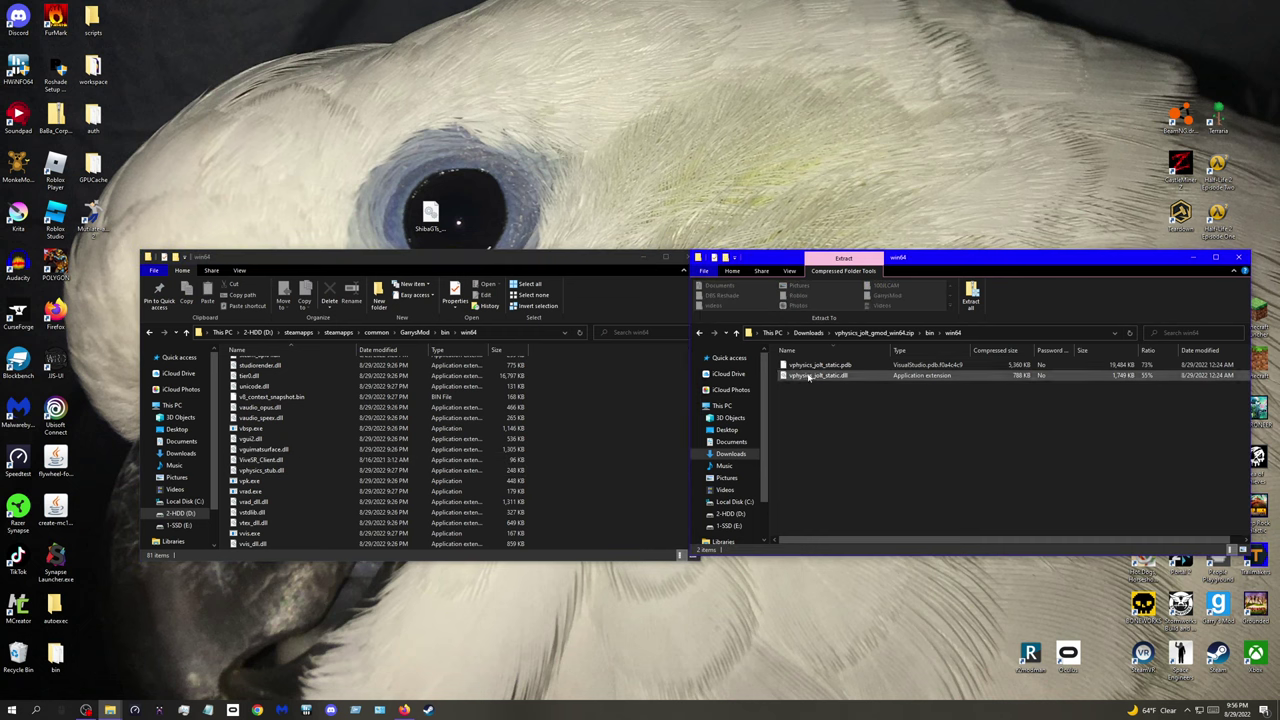
drag(812, 376, 567, 462)
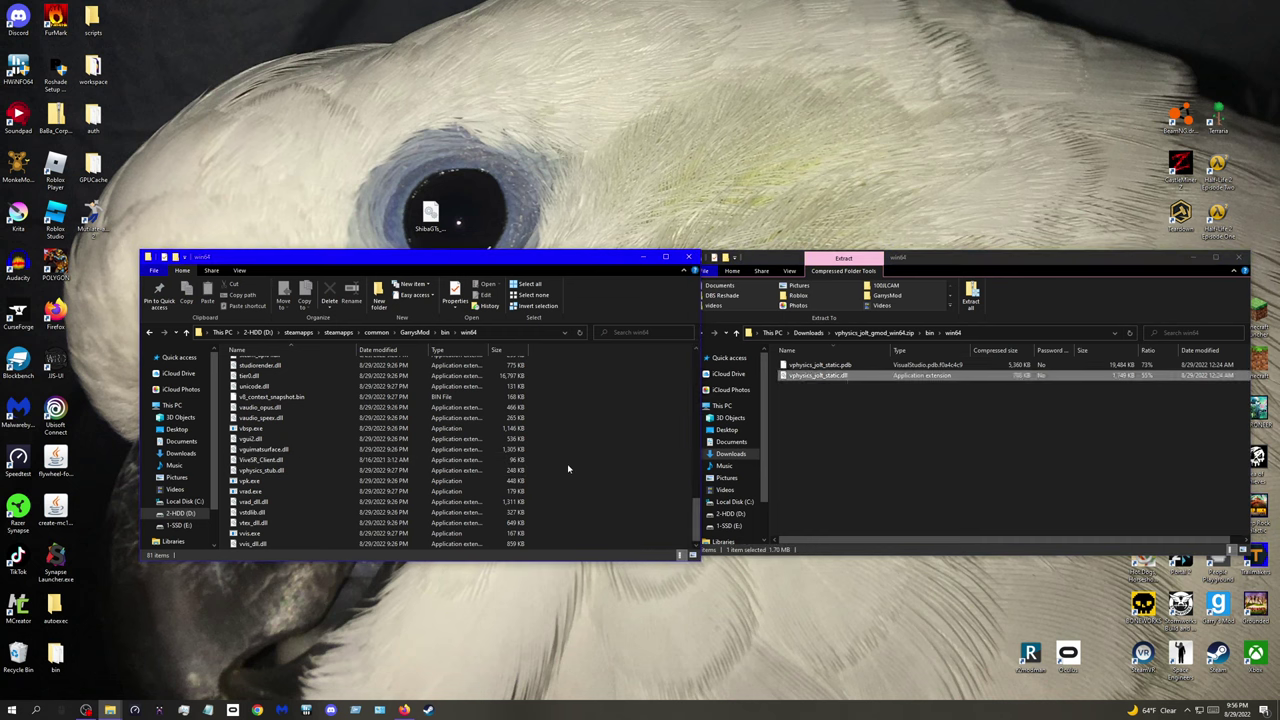
Step: Rename the copied vphysics_jolt_static.dll in the game's win64 folder as vphysics.dll
right_click(265, 459)
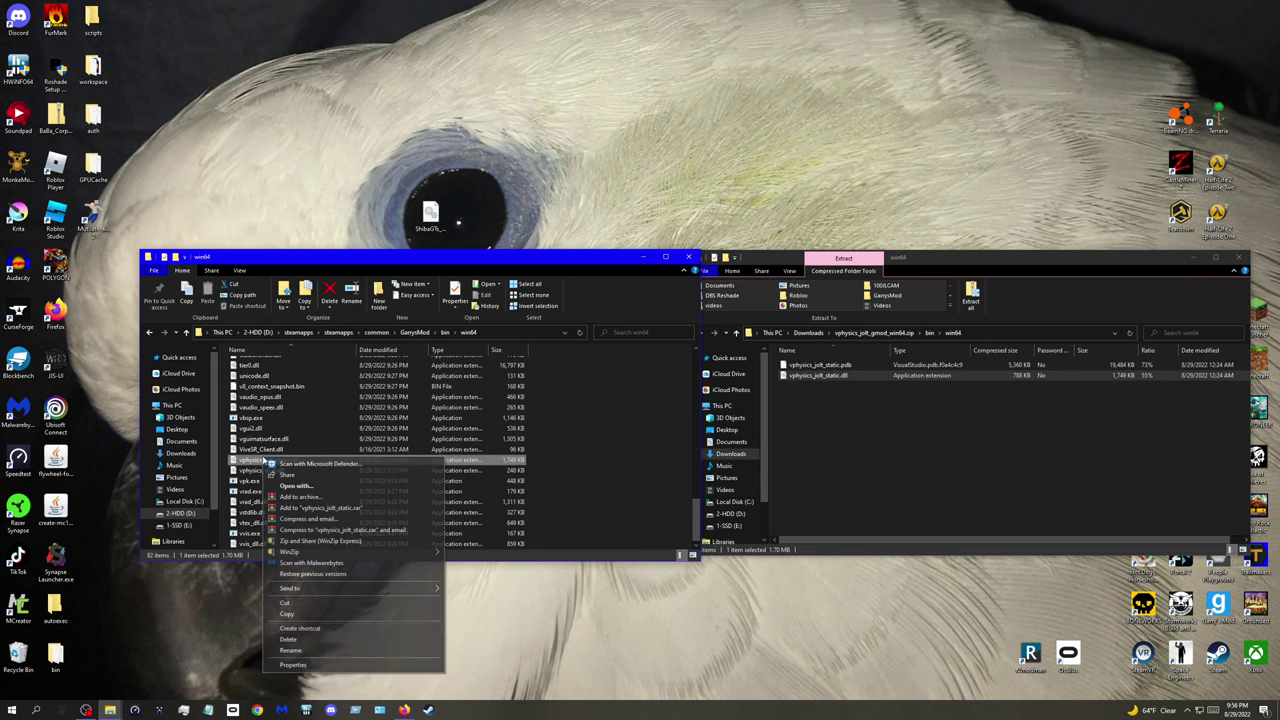
click(289, 650)
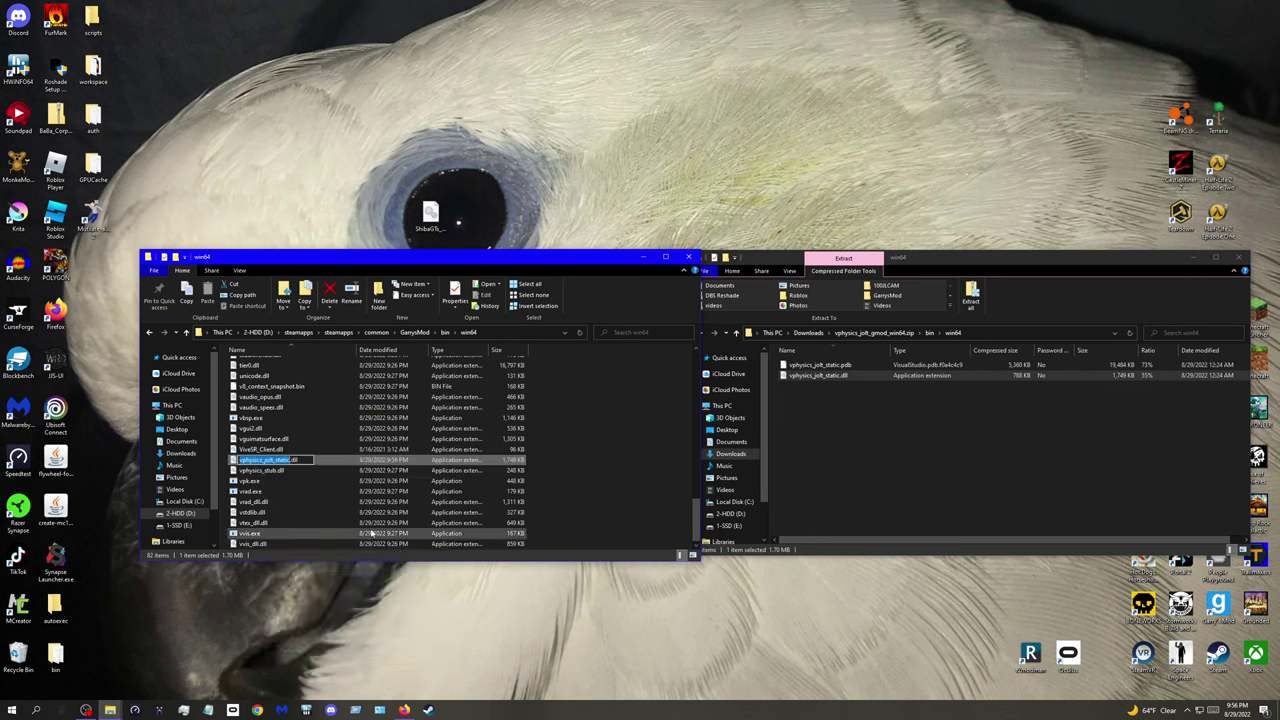
key(BackSpace)
text(vphysi)
click(557, 461)
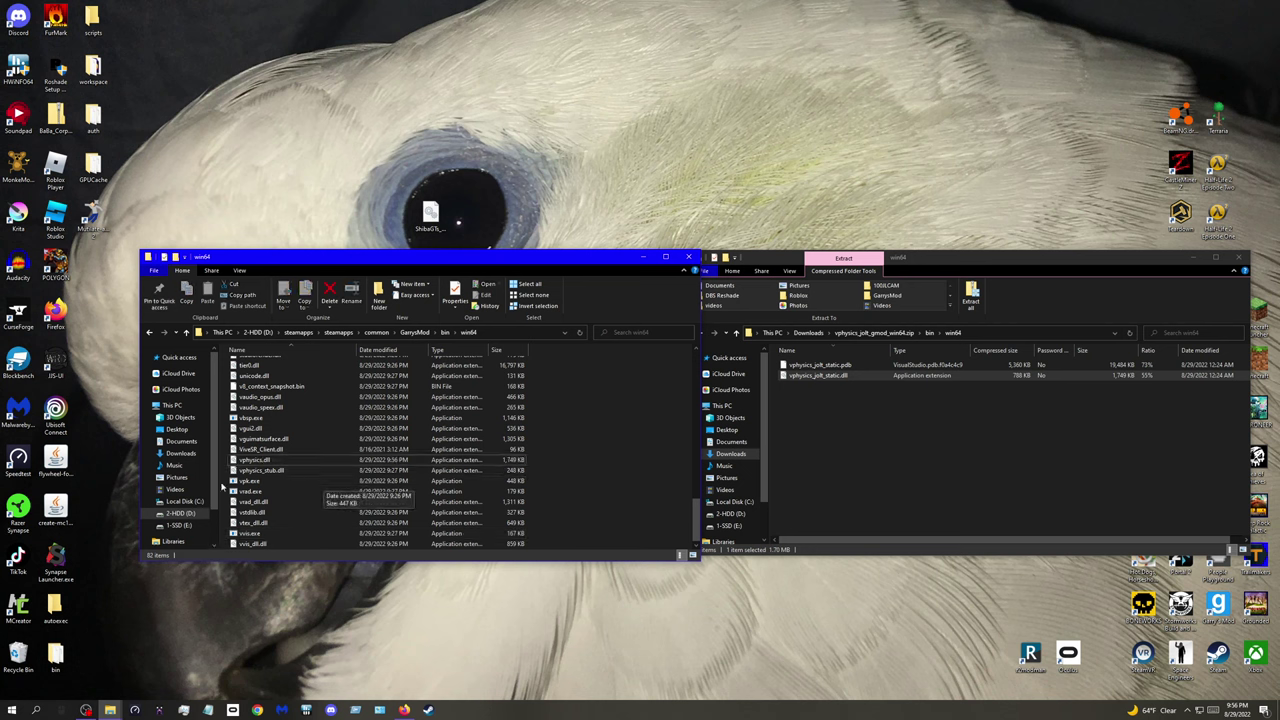
Step: Close the game folder and archive windows and launch Garry's Mod from the desktop
click(694, 249)
click(689, 256)
click(1240, 257)
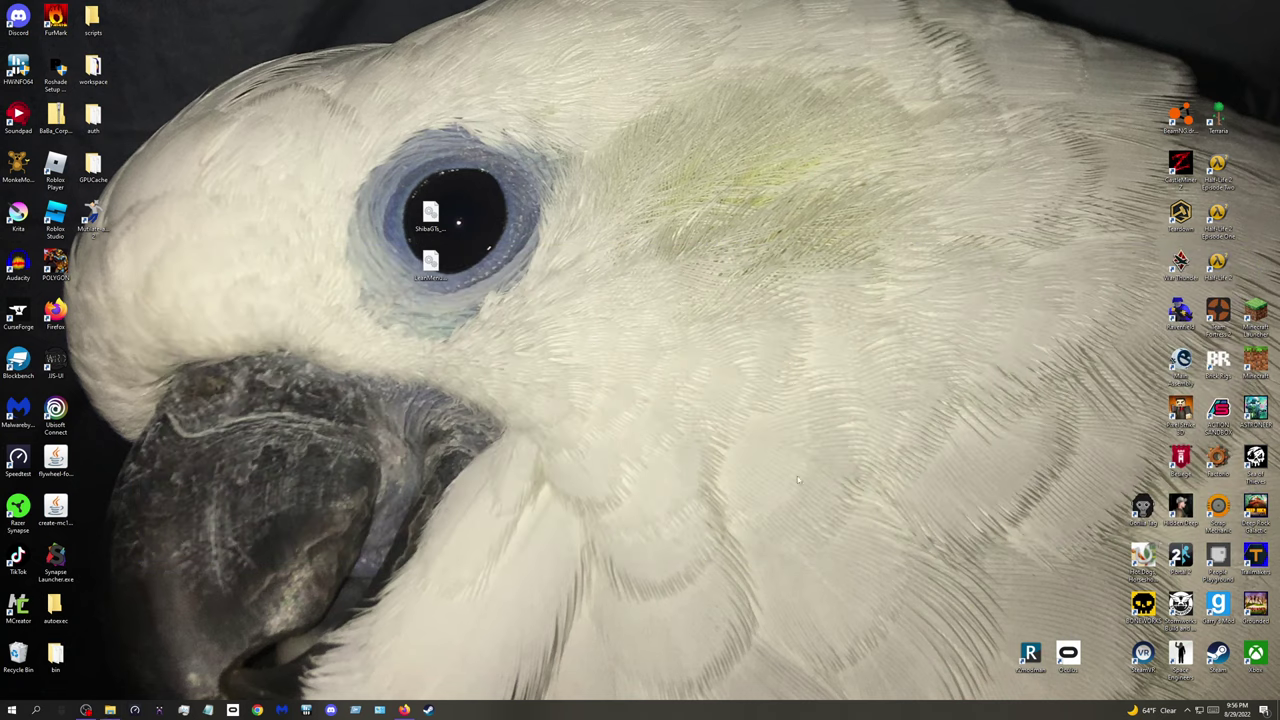
double_click(1217, 603)
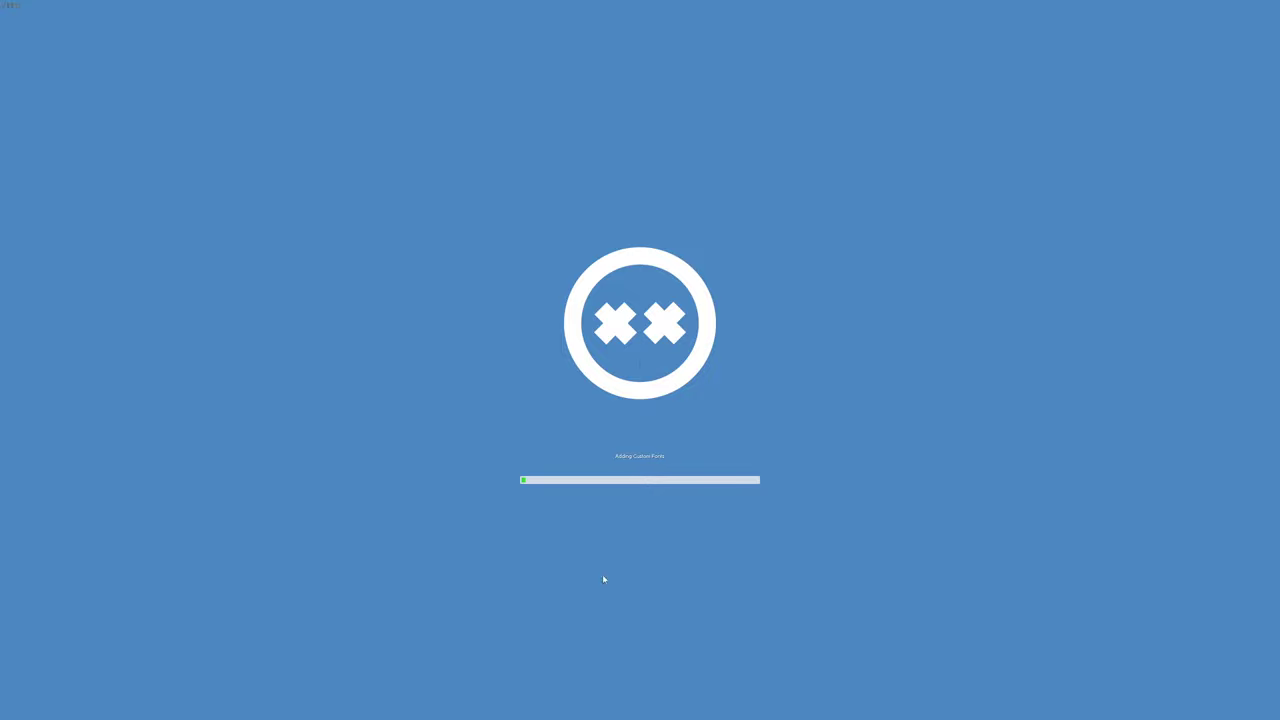
Step: Switch from the loading game to Task Manager to close the game, and minimize Task Manager
key(super)
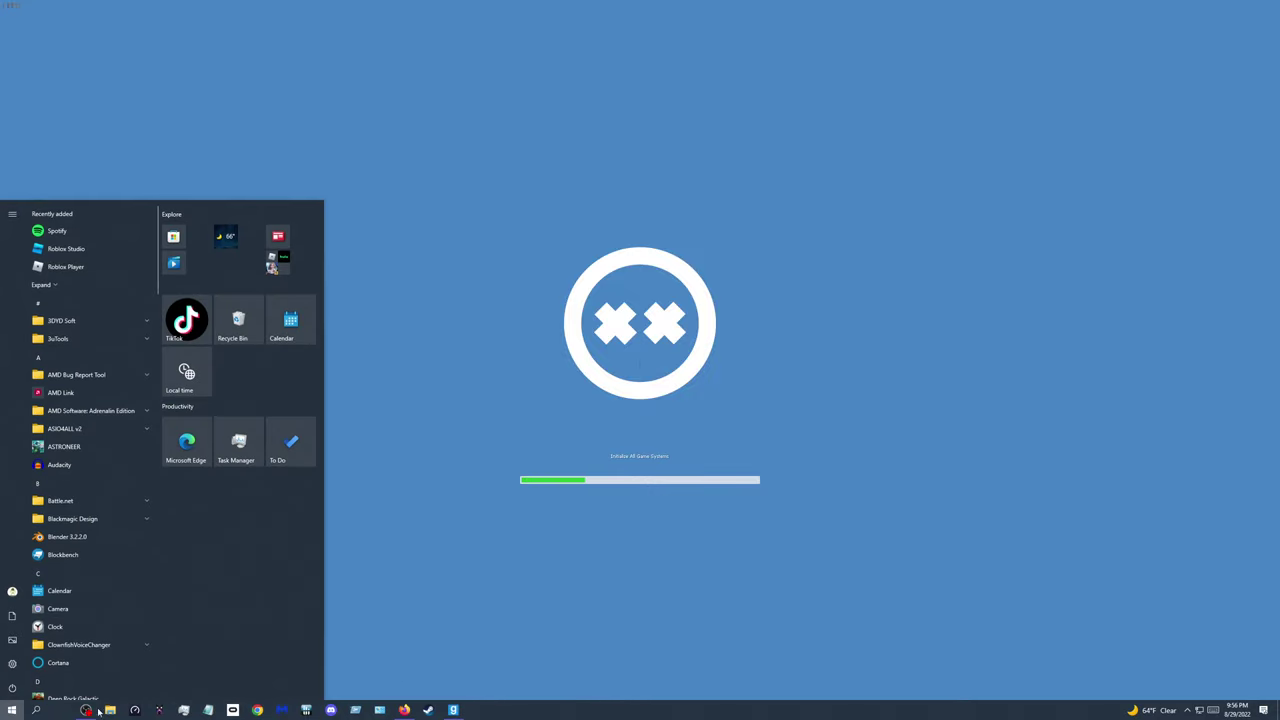
click(189, 708)
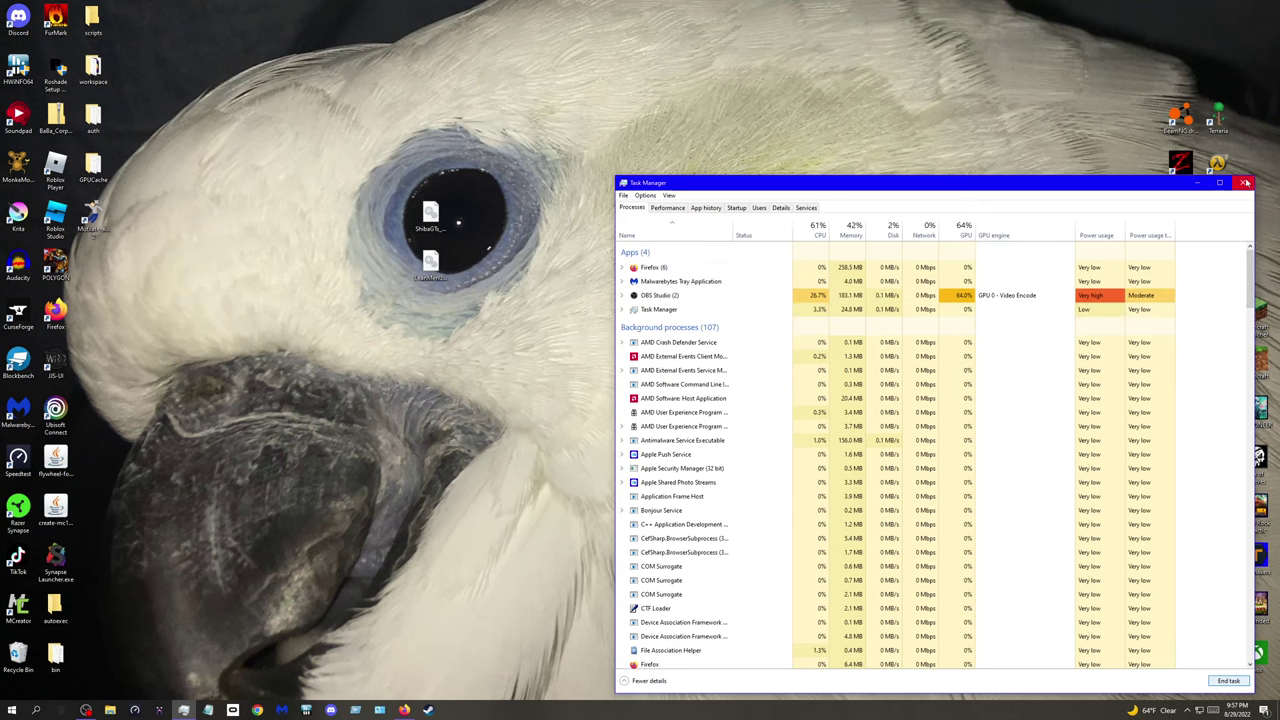
click(1197, 183)
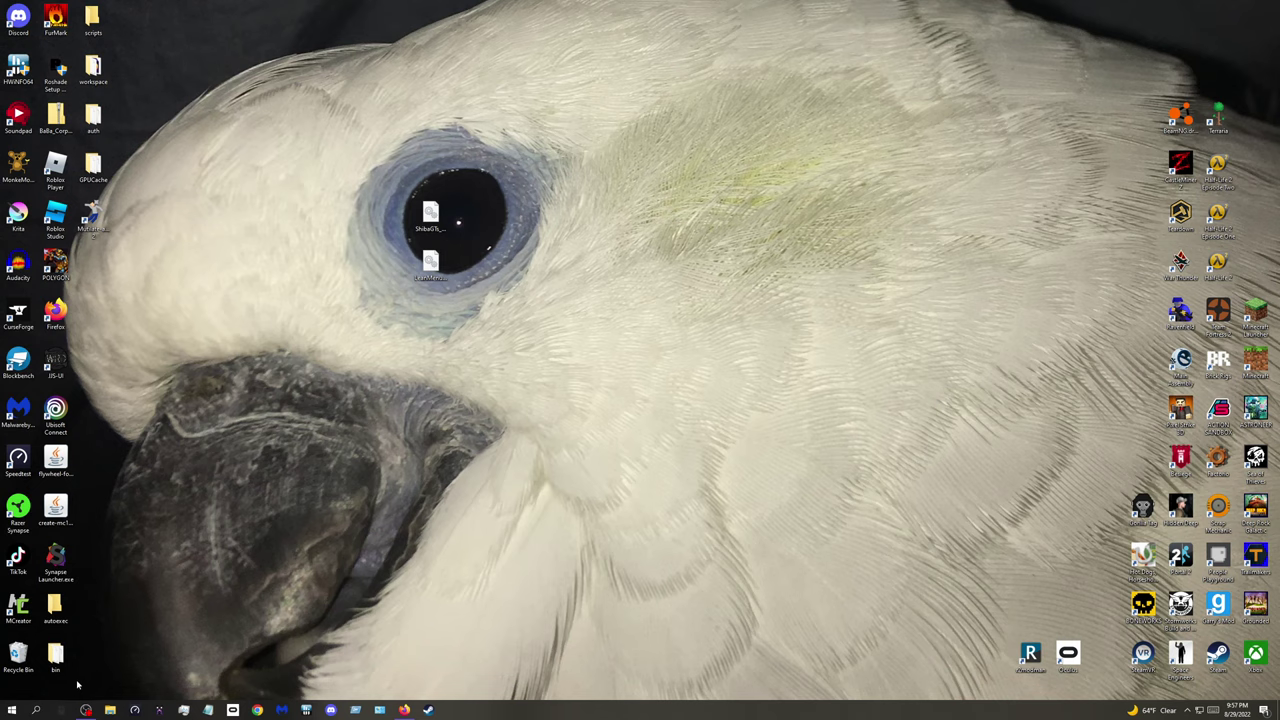
click(86, 710)
click(803, 299)
drag(257, 446, 618, 160)
drag(355, 180, 697, 463)
drag(306, 112, 663, 444)
drag(315, 87, 800, 508)
drag(304, 128, 704, 368)
click(684, 411)
drag(319, 122, 375, 121)
Step: Bring up the OBS recording window
click(86, 710)
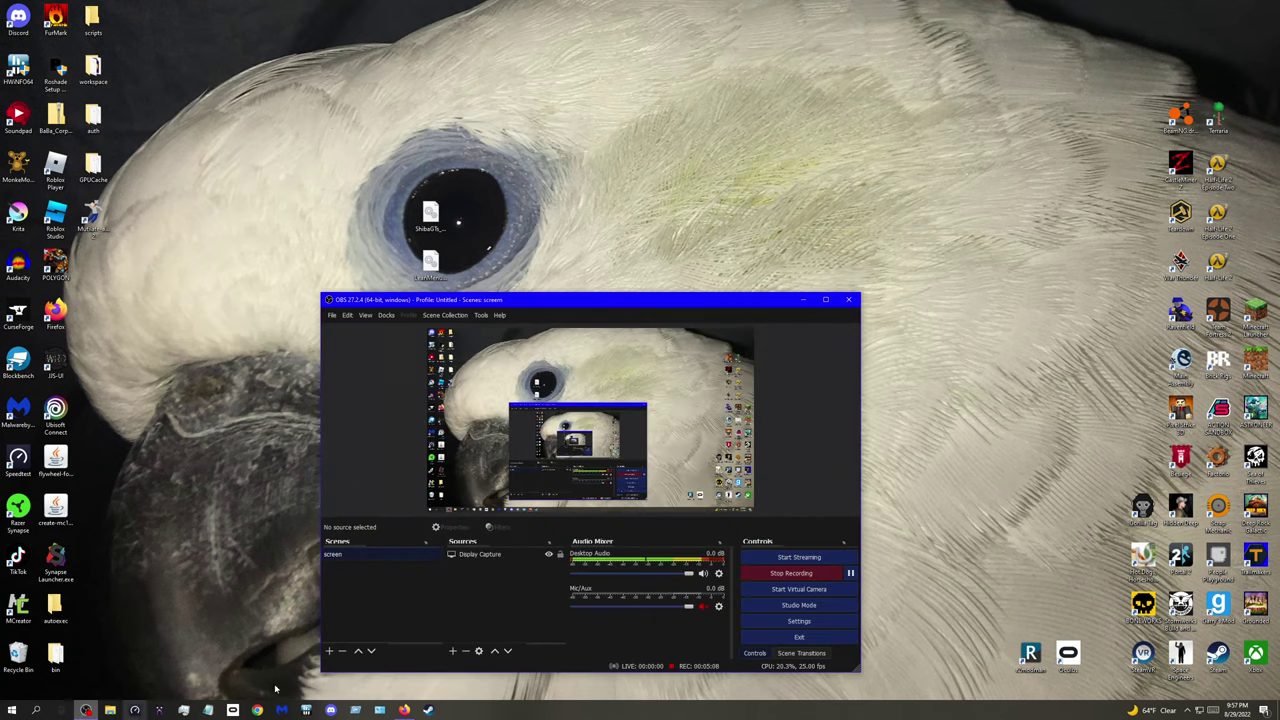